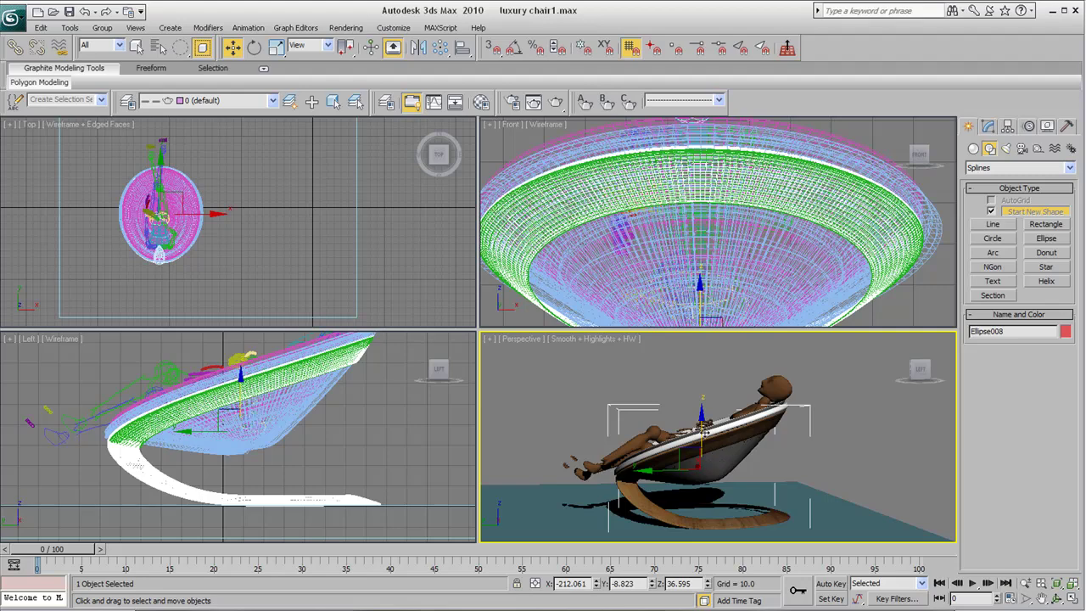
- Lift the chair's curved wooden base frame vertically clear of the seat shell and figure
{"action": "left_click", "coordinate": [836, 391]}
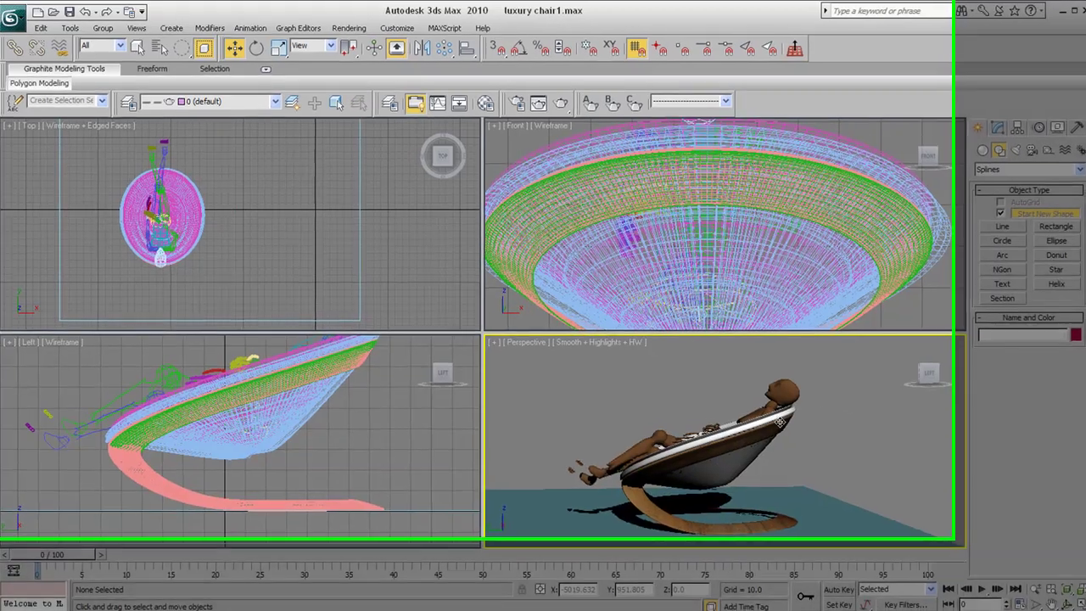
{"action": "left_click", "coordinate": [718, 427]}
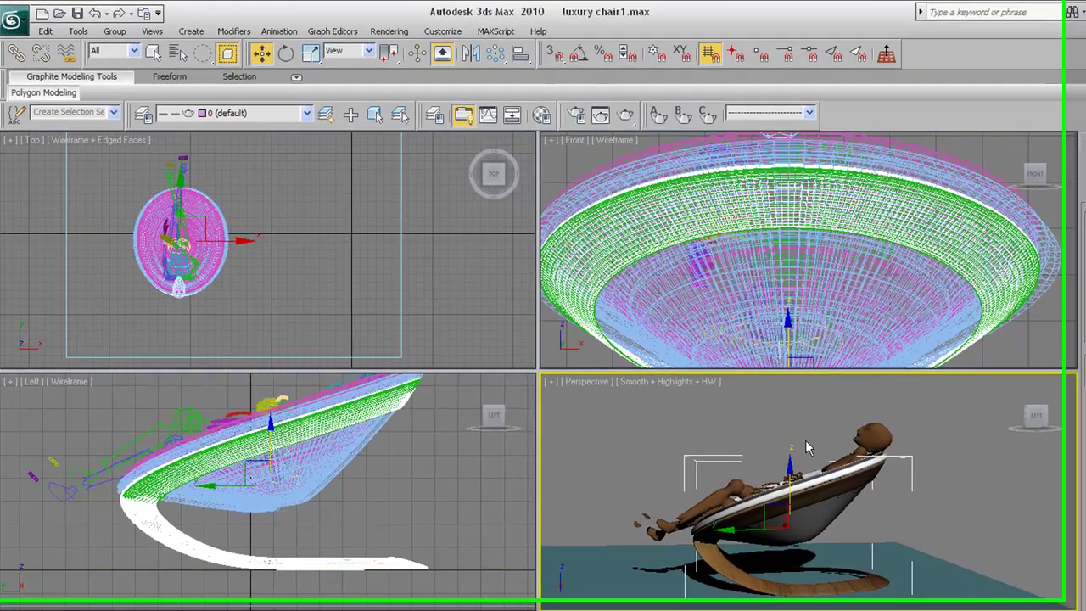
{"action": "mouse_move", "coordinate": [789, 465]}
{"action": "left_mouse_down"}
{"action": "mouse_move", "coordinate": [793, 372]}
{"action": "mouse_move", "coordinate": [776, 460]}
{"action": "left_mouse_up"}
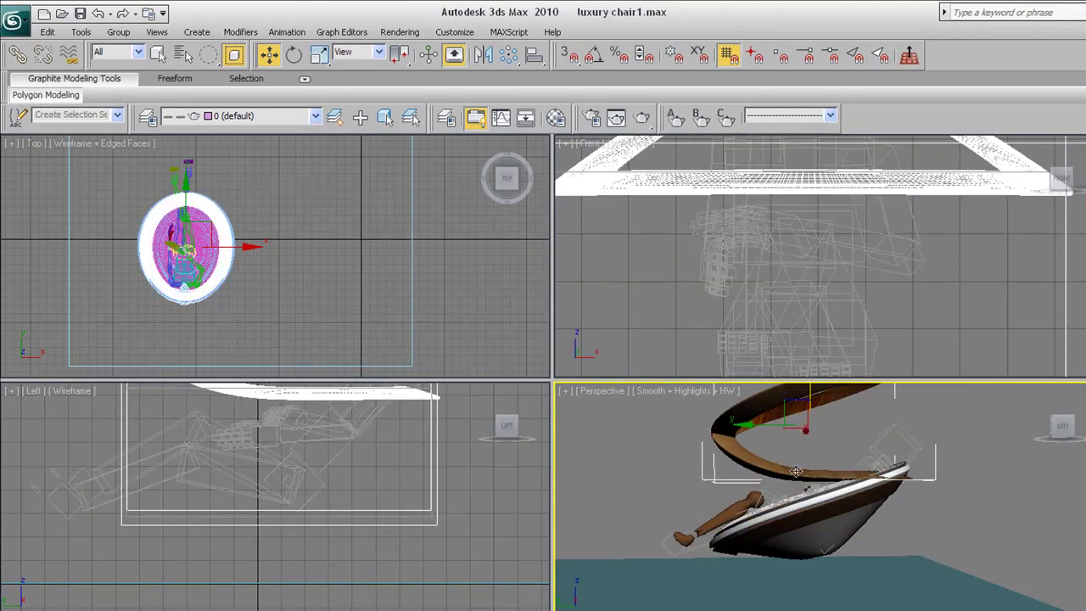
{"action": "middle_click_drag", "start_coordinate": [796, 471], "coordinate": [778, 538]}
{"action": "left_click_drag", "start_coordinate": [791, 421], "coordinate": [790, 383]}
- Lift the slanted wooden band below the seat rim up off the white shell
{"action": "left_click", "coordinate": [805, 581]}
{"action": "middle_click_drag", "start_coordinate": [807, 579], "coordinate": [830, 551]}
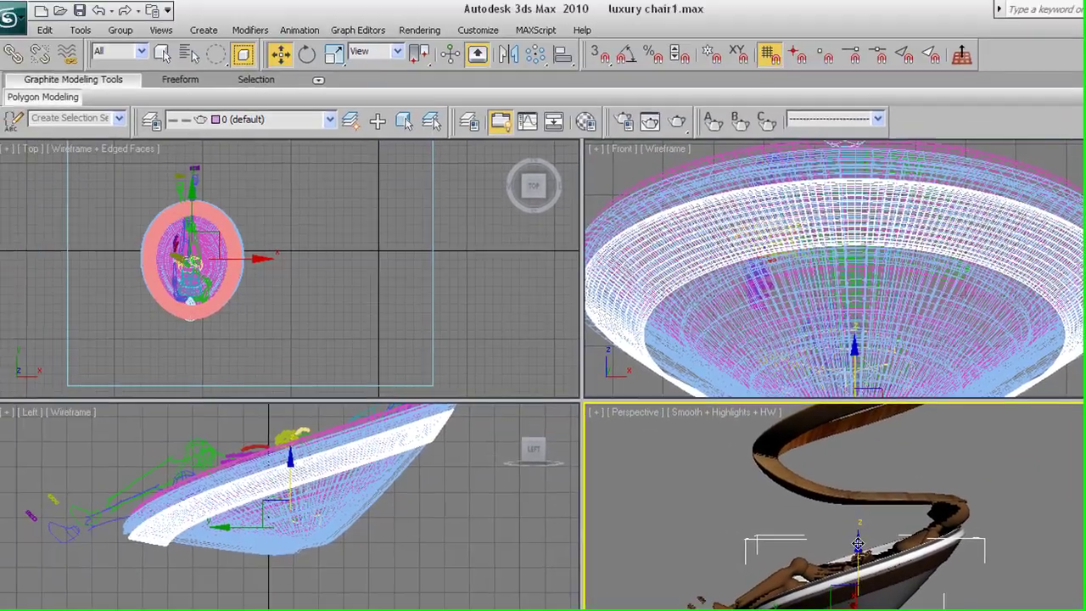
{"action": "left_click_drag", "start_coordinate": [812, 504], "coordinate": [813, 423]}
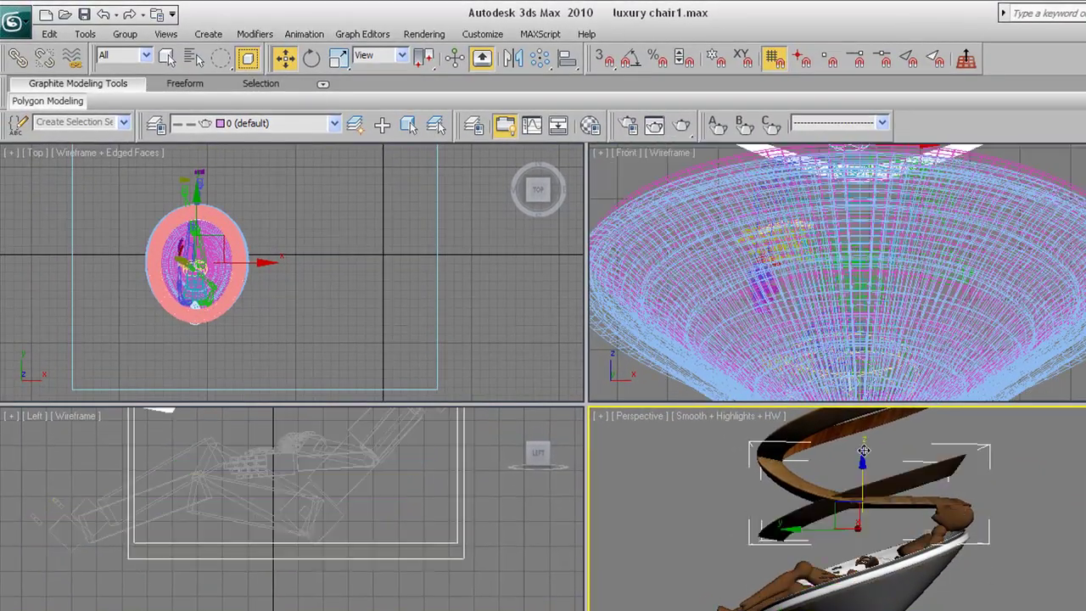
{"action": "left_click_drag", "start_coordinate": [864, 450], "coordinate": [864, 440]}
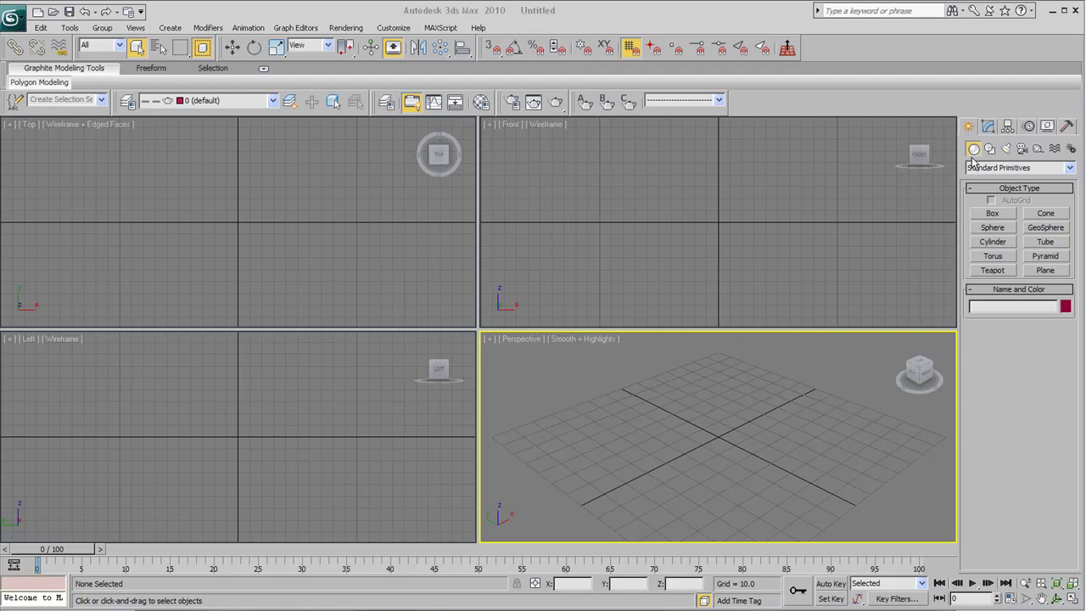
- Show the spline shape creation tools for the new scene
{"action": "left_click", "coordinate": [990, 149]}
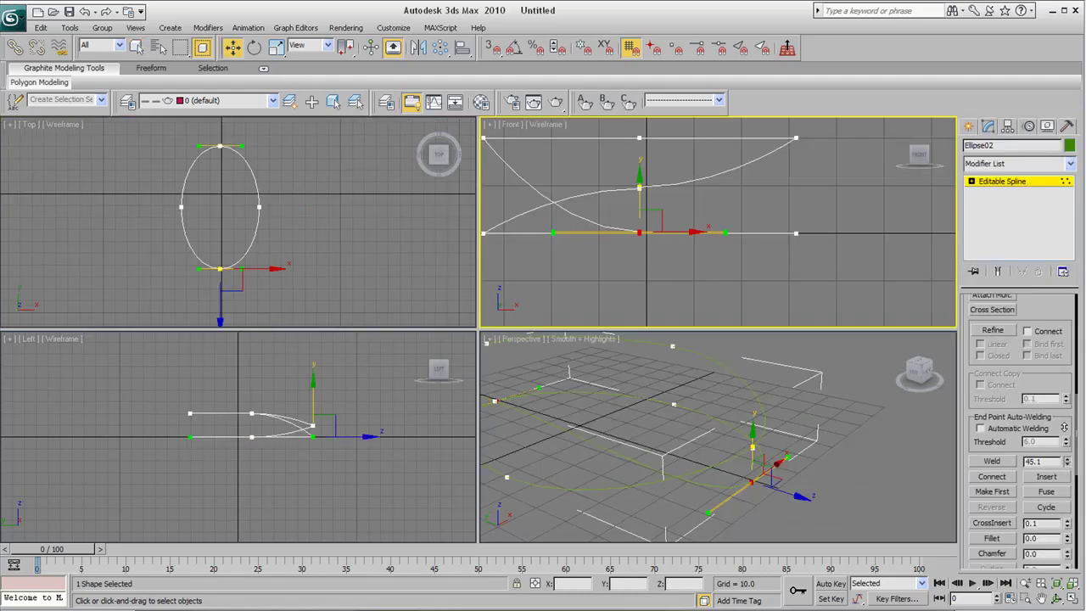
- Raise the lower ellipse's front middle vertex along Z to about 6.26, just below the upper ellipse's front vertex
{"action": "left_click", "coordinate": [996, 463]}
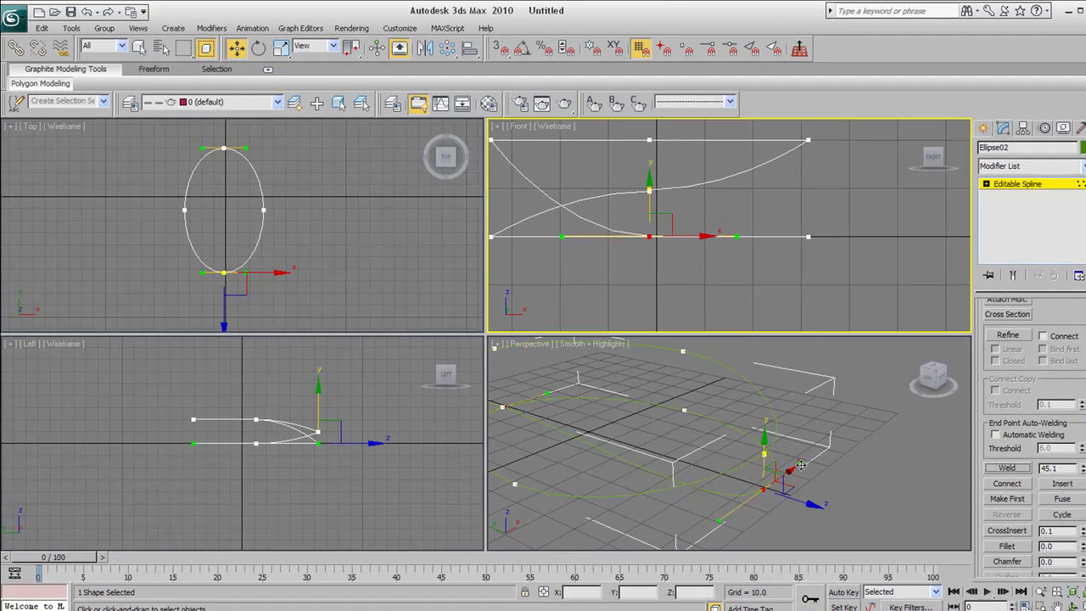
{"action": "left_click", "coordinate": [762, 491]}
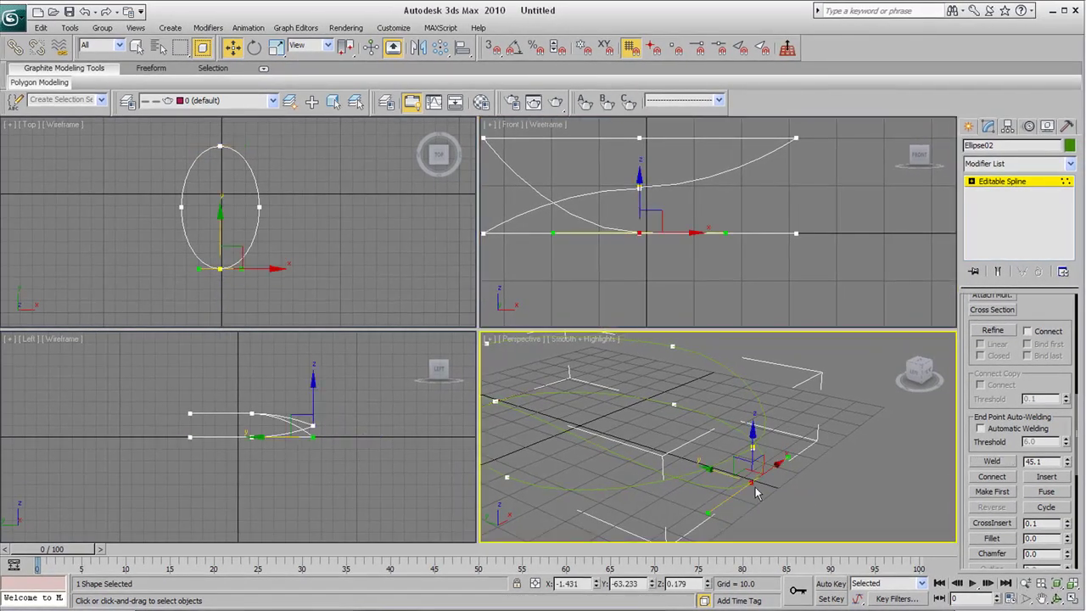
{"action": "left_click_drag", "start_coordinate": [752, 435], "coordinate": [718, 403]}
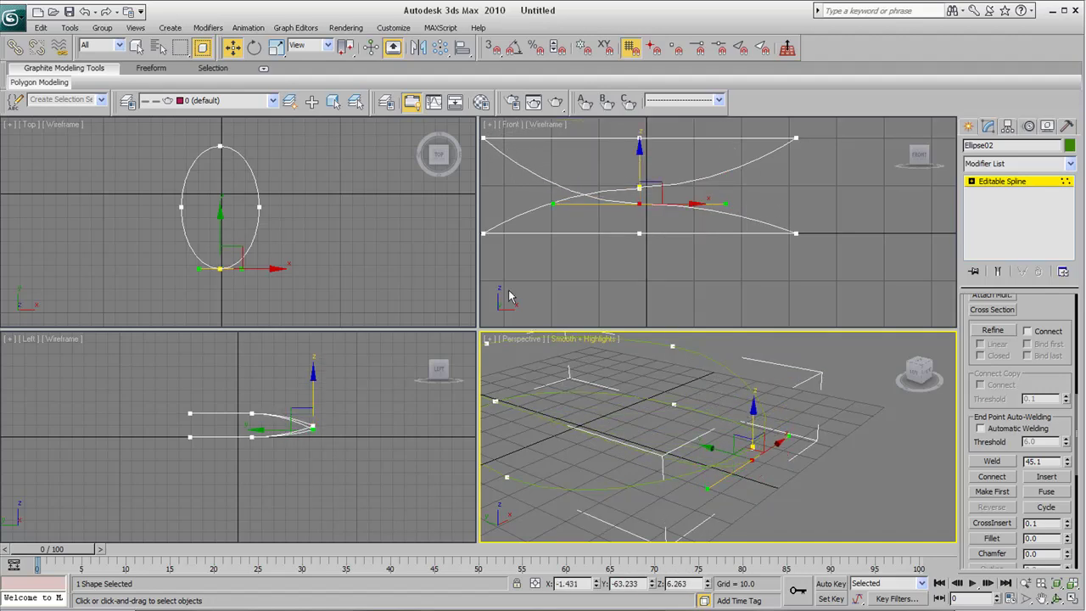
- Weld the front middle vertices of the upper and lower ellipses together
{"action": "left_click", "coordinate": [641, 187]}
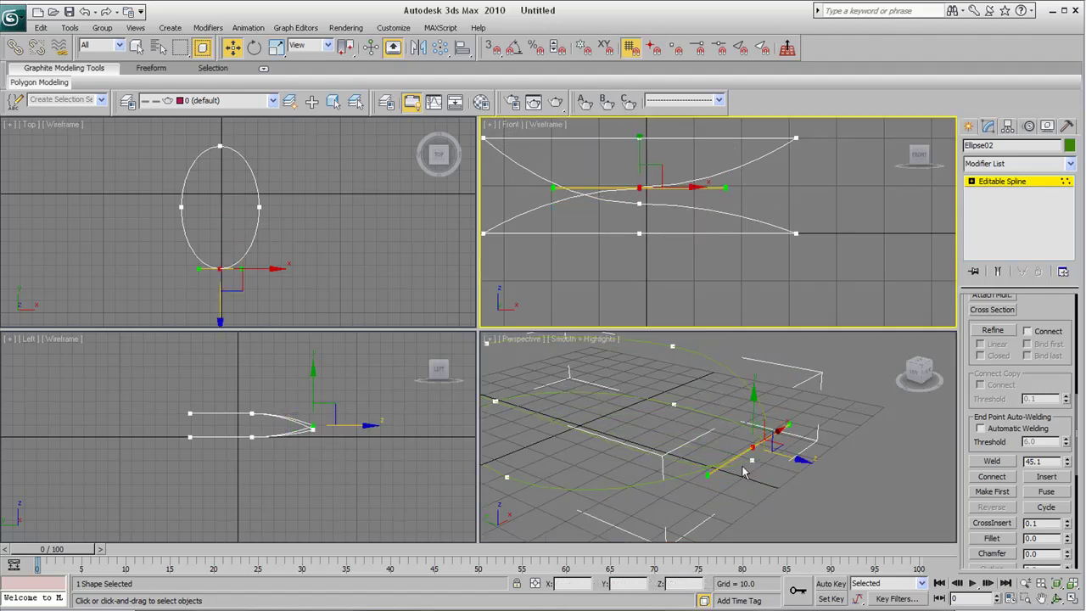
{"action": "left_click", "coordinate": [1004, 465]}
{"action": "middle_click_drag", "start_coordinate": [730, 487], "coordinate": [834, 501]}
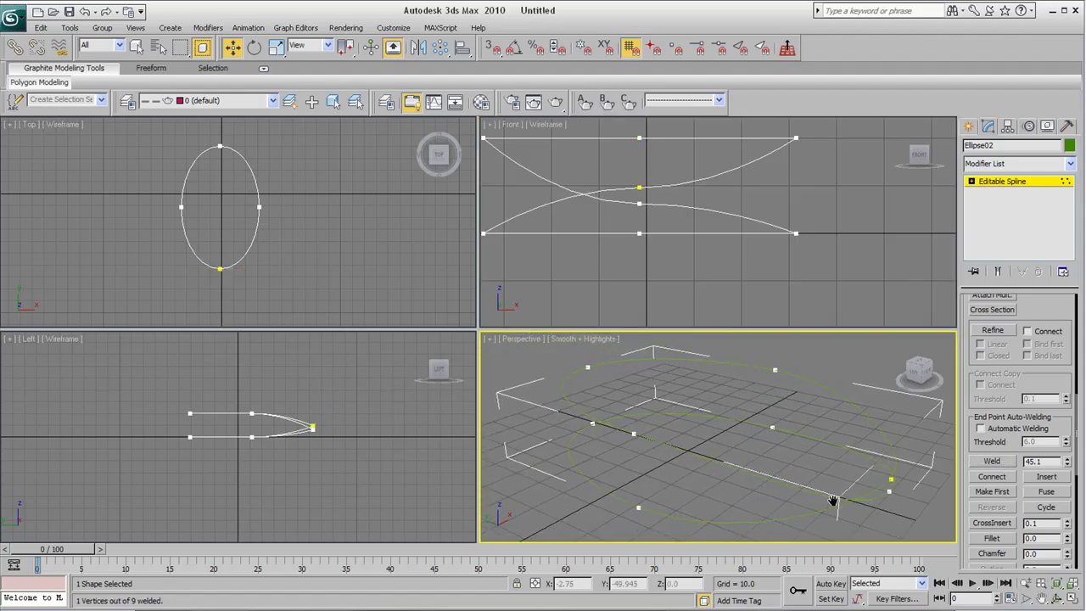
{"action": "left_click_drag", "start_coordinate": [790, 392], "coordinate": [815, 458]}
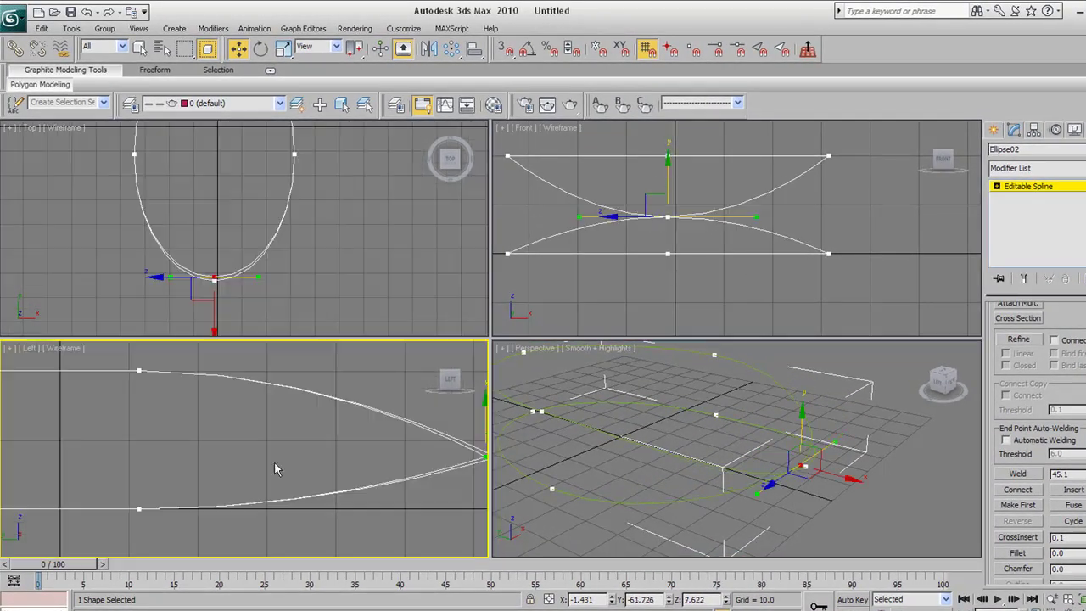
{"action": "middle_click_drag", "start_coordinate": [274, 463], "coordinate": [210, 472]}
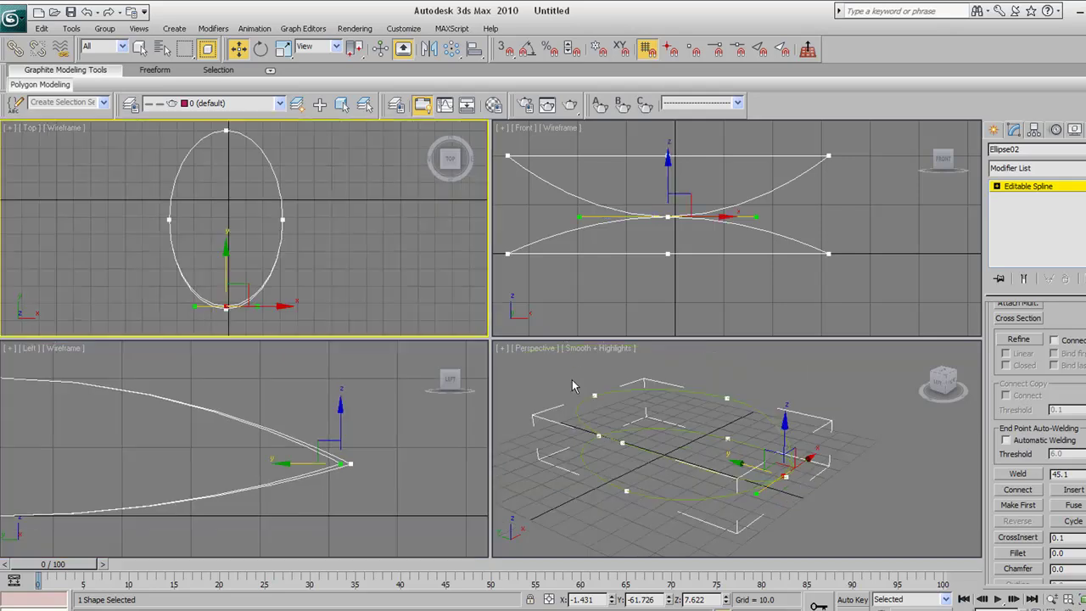
{"action": "right_click", "coordinate": [709, 448]}
{"action": "left_click", "coordinate": [547, 353]}
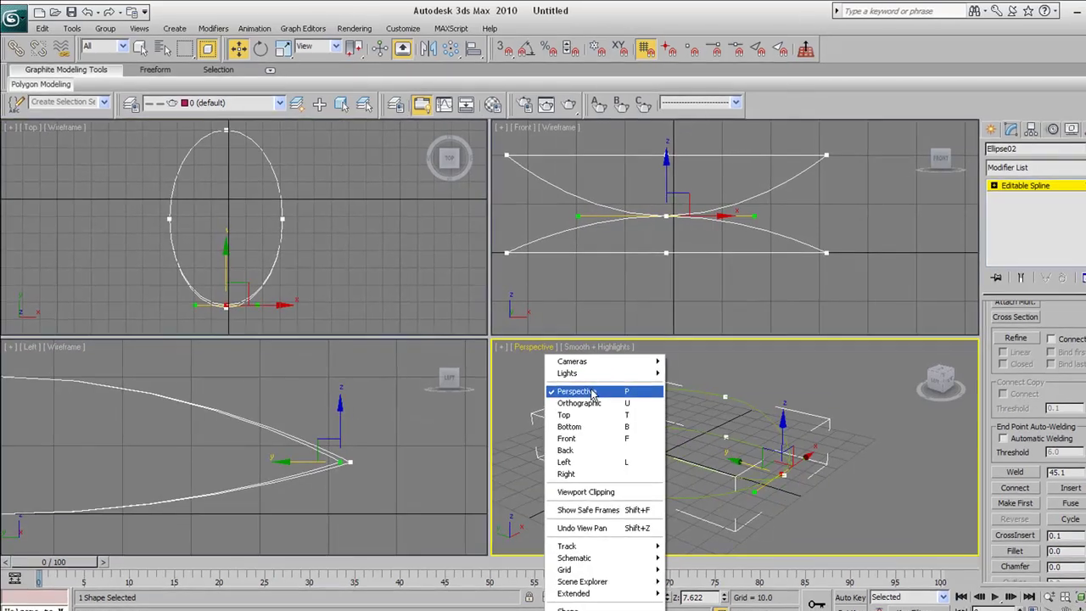
{"action": "left_click", "coordinate": [775, 371]}
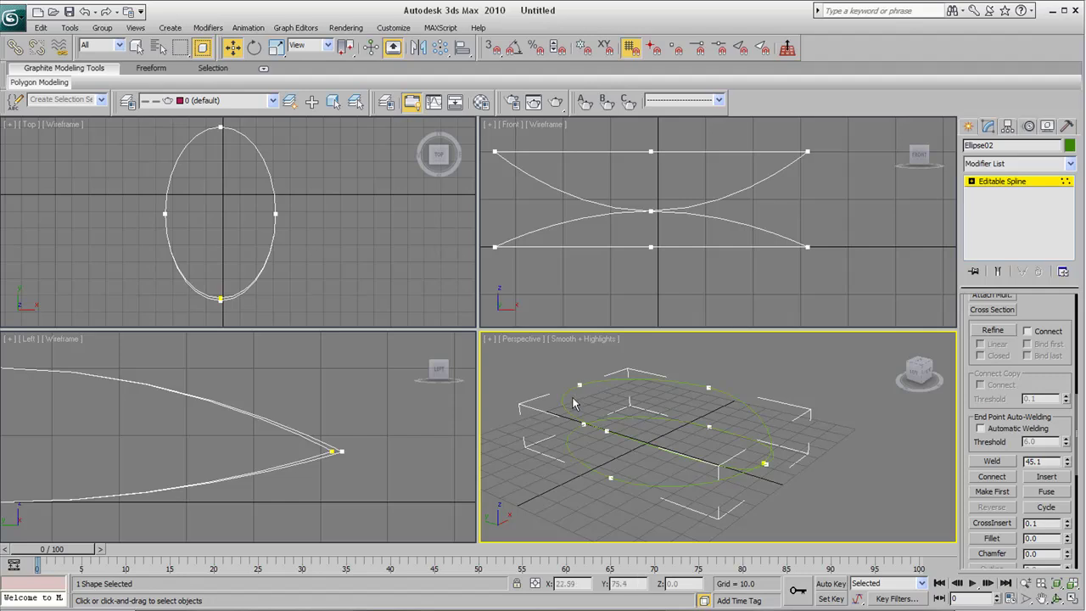
{"action": "left_click_drag", "start_coordinate": [559, 372], "coordinate": [596, 404]}
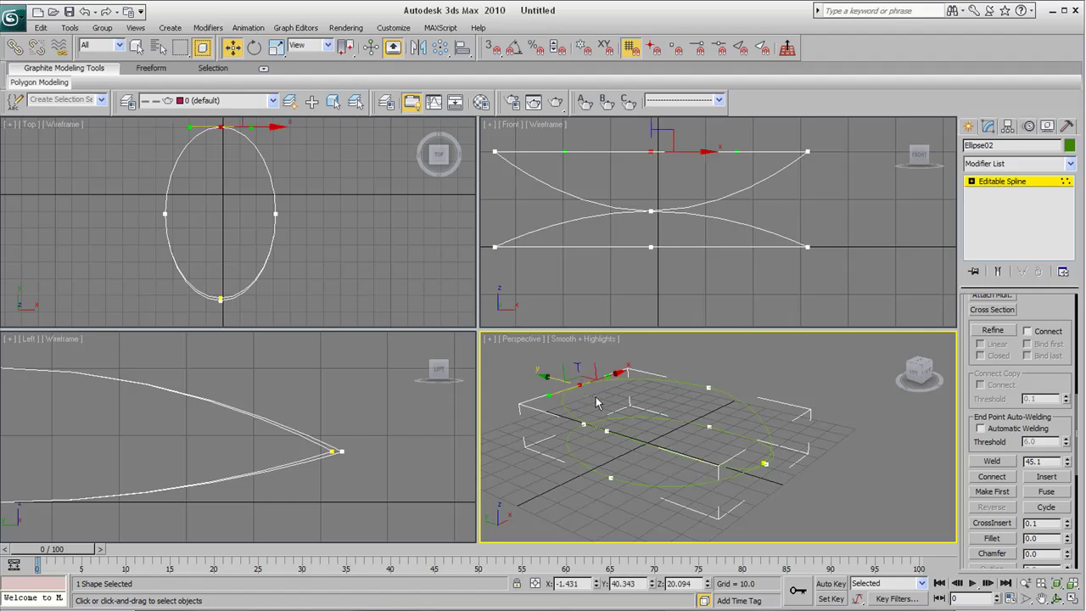
{"action": "middle_click_drag", "start_coordinate": [641, 204], "coordinate": [637, 222]}
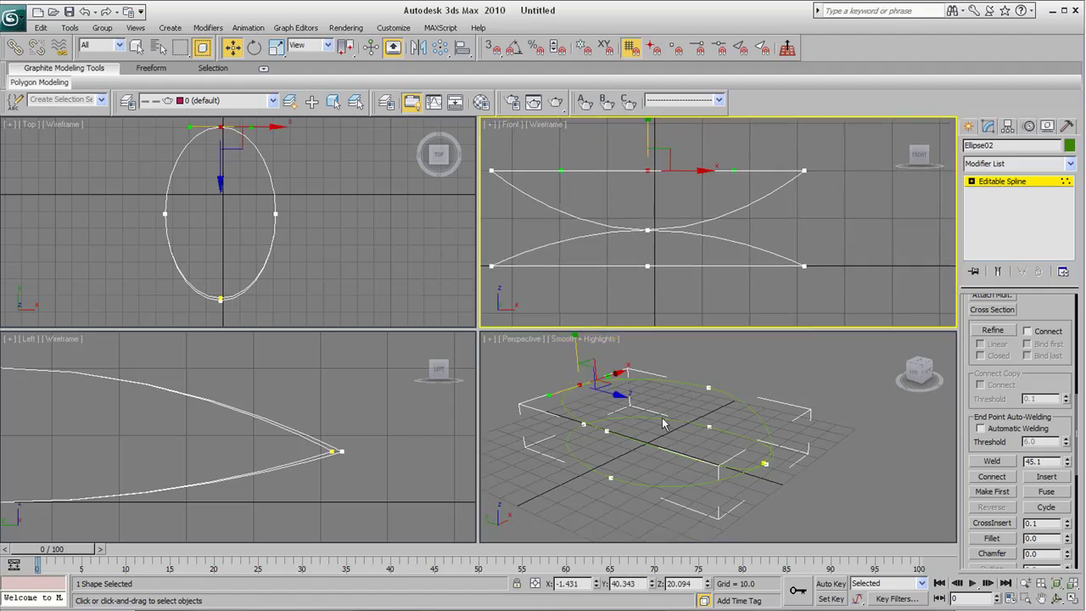
{"action": "left_click", "coordinate": [787, 398]}
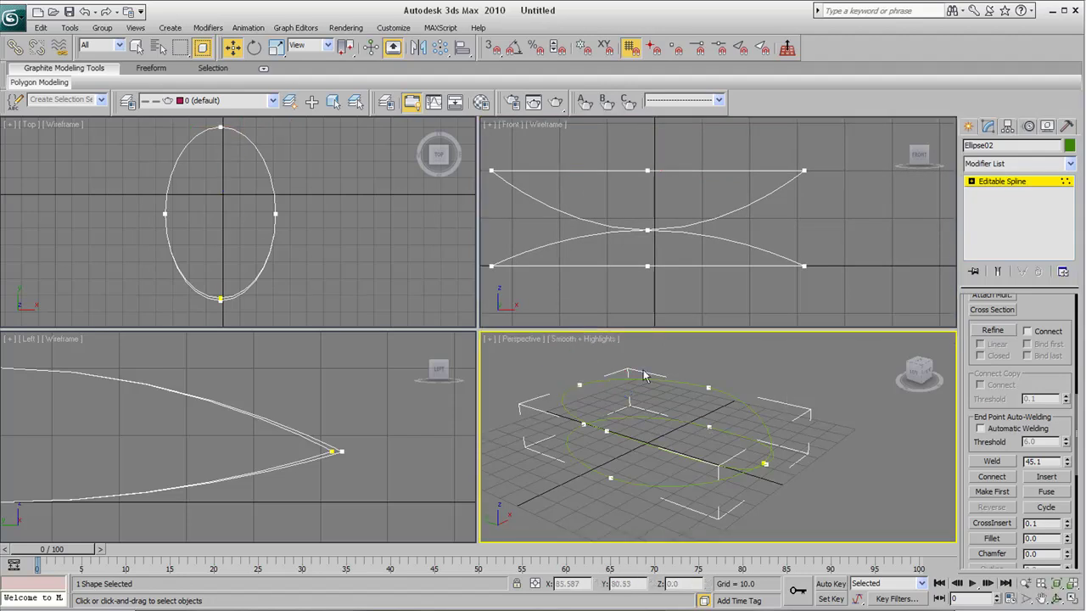
{"action": "left_click_drag", "start_coordinate": [550, 370], "coordinate": [598, 402]}
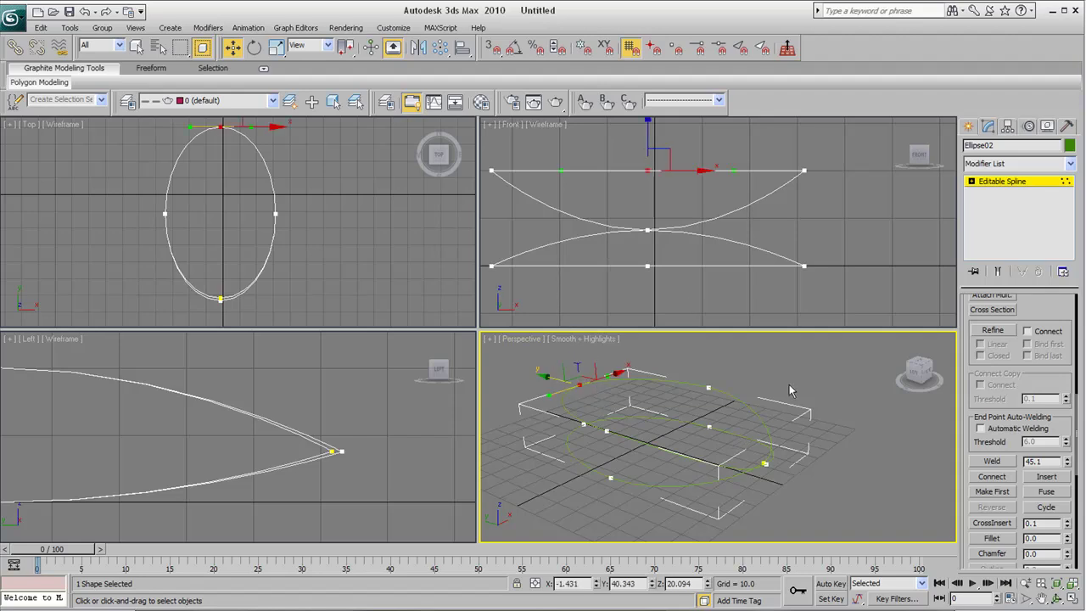
{"action": "left_click", "coordinate": [647, 420]}
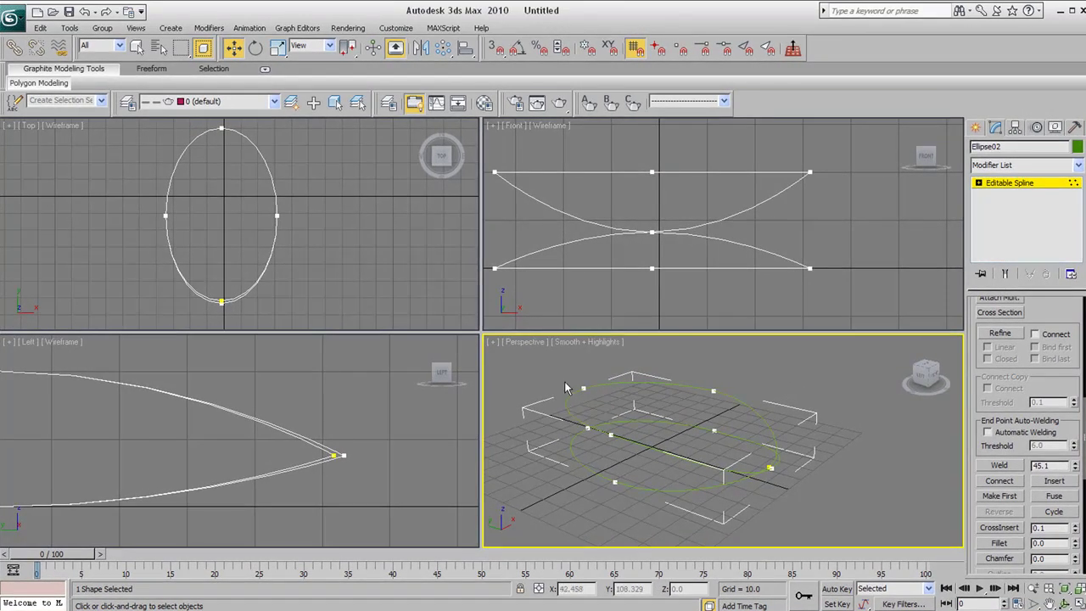
- Raise the upper ellipse's rear middle vertex vertically in the side view, well above its two side vertices
{"action": "left_click_drag", "start_coordinate": [557, 372], "coordinate": [604, 407]}
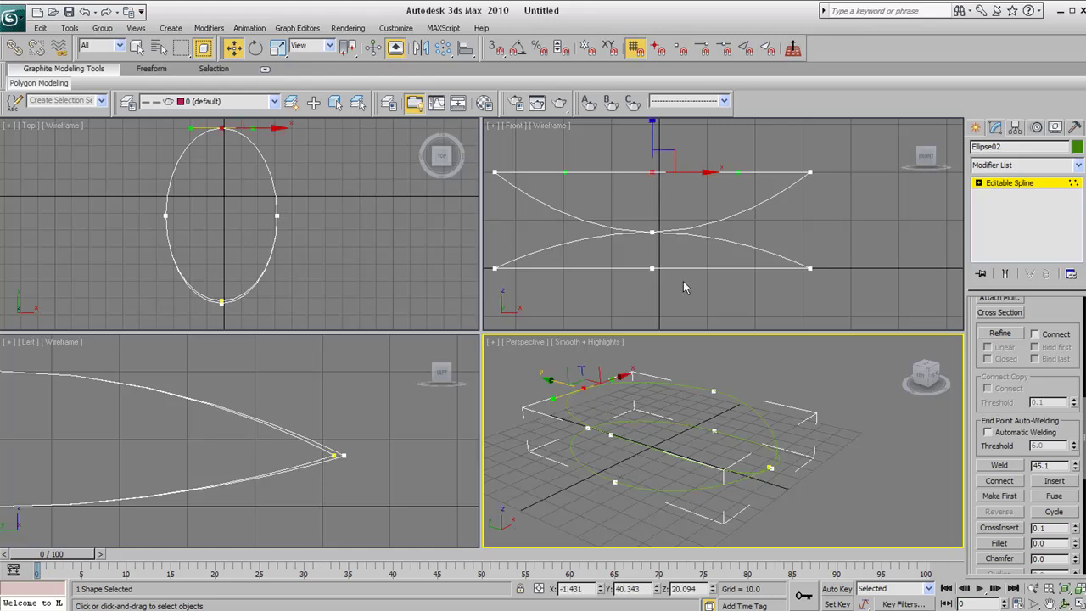
{"action": "middle_click_drag", "start_coordinate": [632, 195], "coordinate": [652, 232]}
{"action": "scroll", "coordinate": [639, 221], "scroll_direction": "down", "scroll_amount": 2}
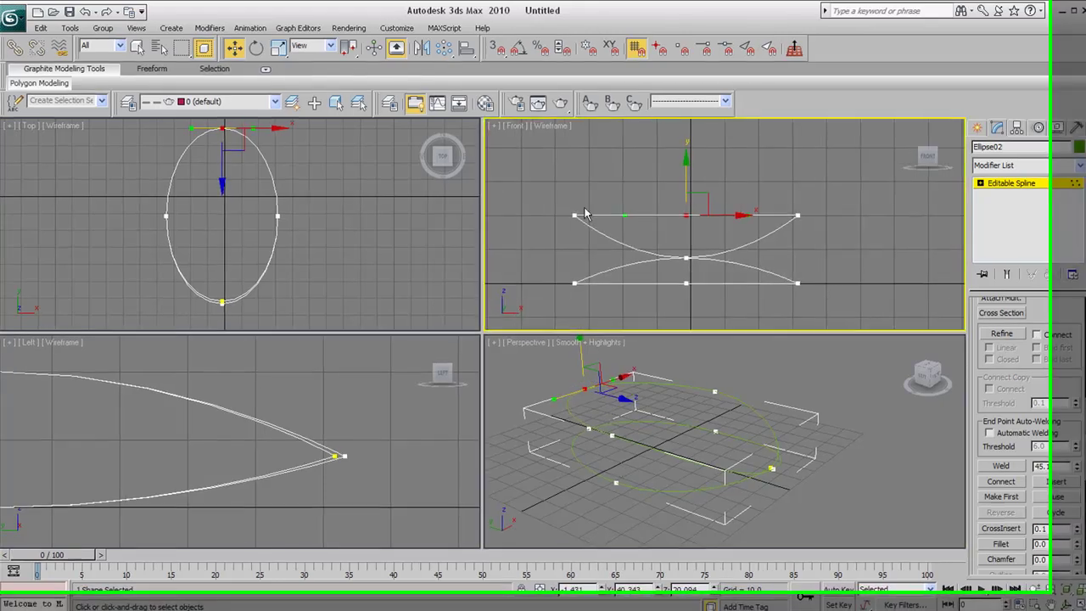
{"action": "middle_click_drag", "start_coordinate": [178, 462], "coordinate": [280, 458]}
{"action": "scroll", "coordinate": [280, 458], "scroll_direction": "down", "scroll_amount": 3}
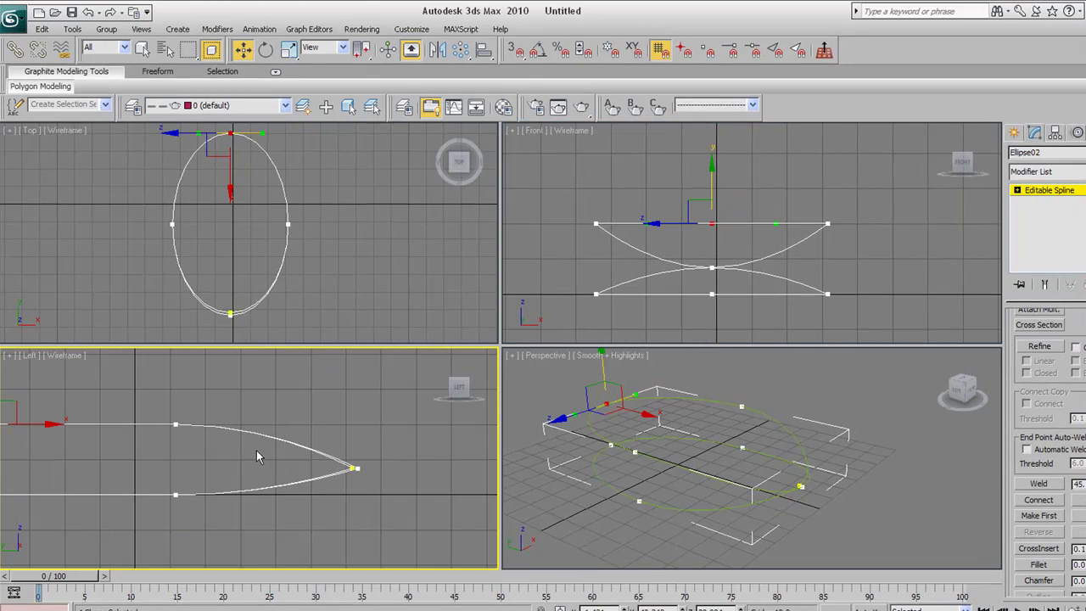
{"action": "mouse_move", "coordinate": [136, 422]}
{"action": "middle_mouse_down"}
{"action": "mouse_move", "coordinate": [192, 417]}
{"action": "mouse_move", "coordinate": [172, 455]}
{"action": "mouse_move", "coordinate": [186, 427]}
{"action": "mouse_move", "coordinate": [136, 441]}
{"action": "middle_mouse_up"}
{"action": "scroll", "coordinate": [181, 425], "scroll_direction": "down", "scroll_amount": 2}
{"action": "left_click_drag", "start_coordinate": [124, 400], "coordinate": [126, 354]}
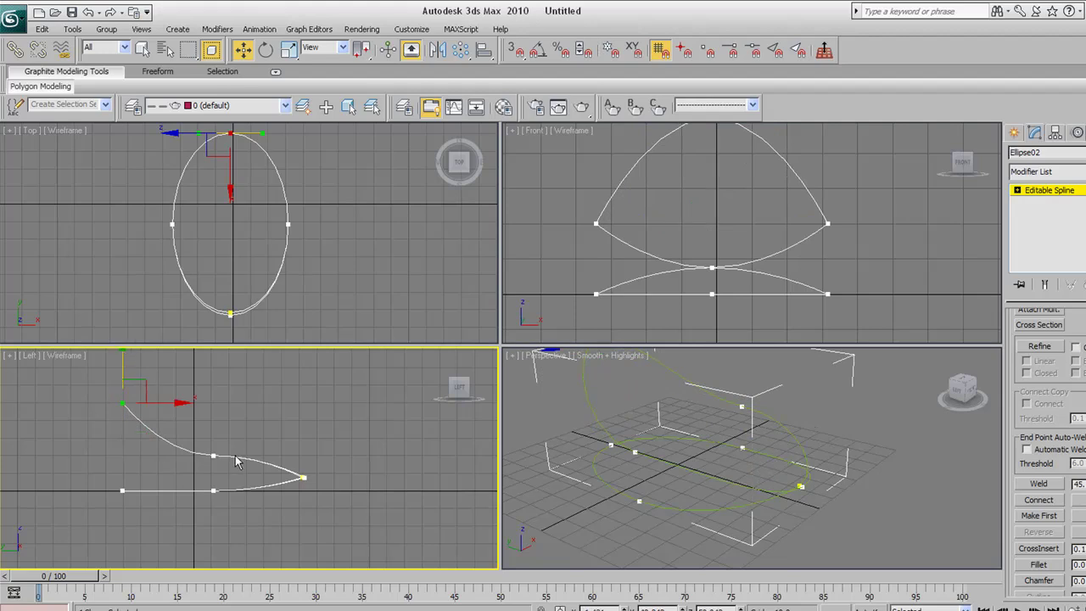
- Raise the upper ellipse's two side vertices and rotate them so their tangent handles slope down toward the front
{"action": "left_click_drag", "start_coordinate": [196, 437], "coordinate": [226, 472]}
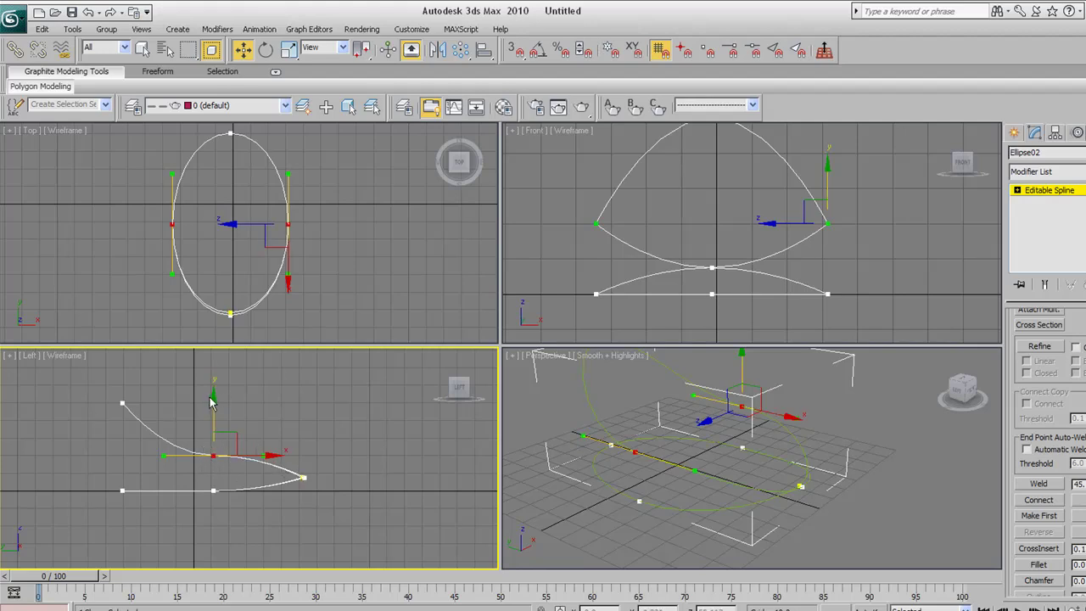
{"action": "left_click_drag", "start_coordinate": [212, 396], "coordinate": [212, 376]}
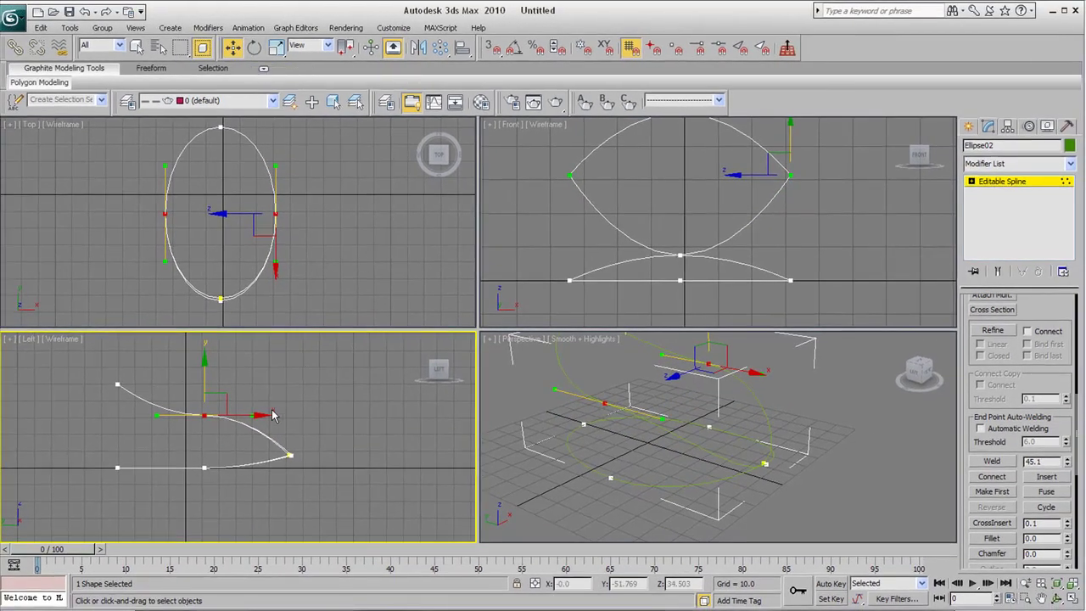
{"action": "left_click", "coordinate": [256, 51]}
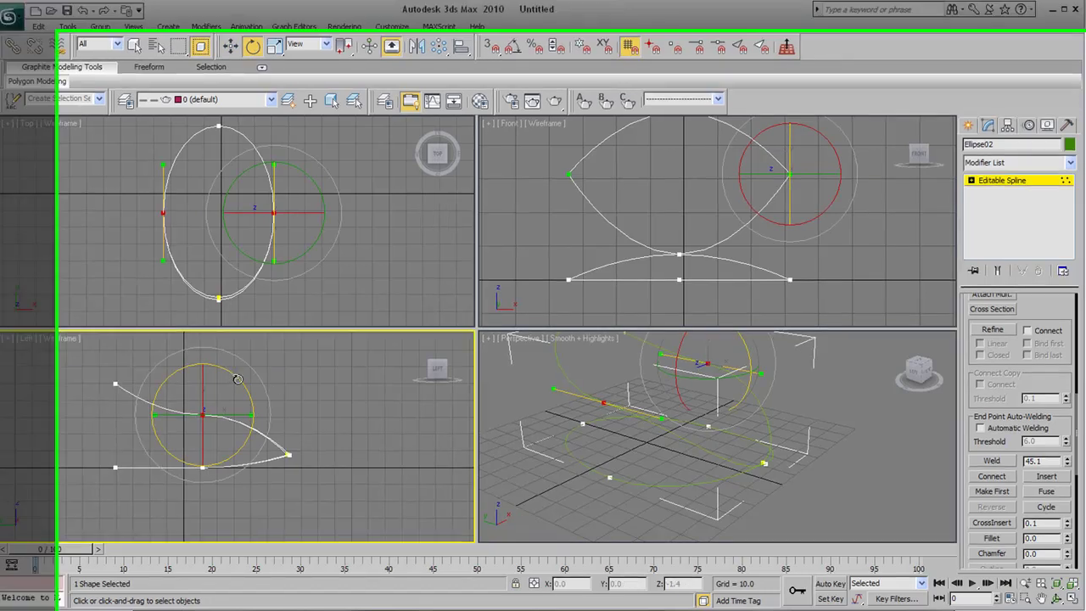
{"action": "left_click_drag", "start_coordinate": [238, 380], "coordinate": [228, 296]}
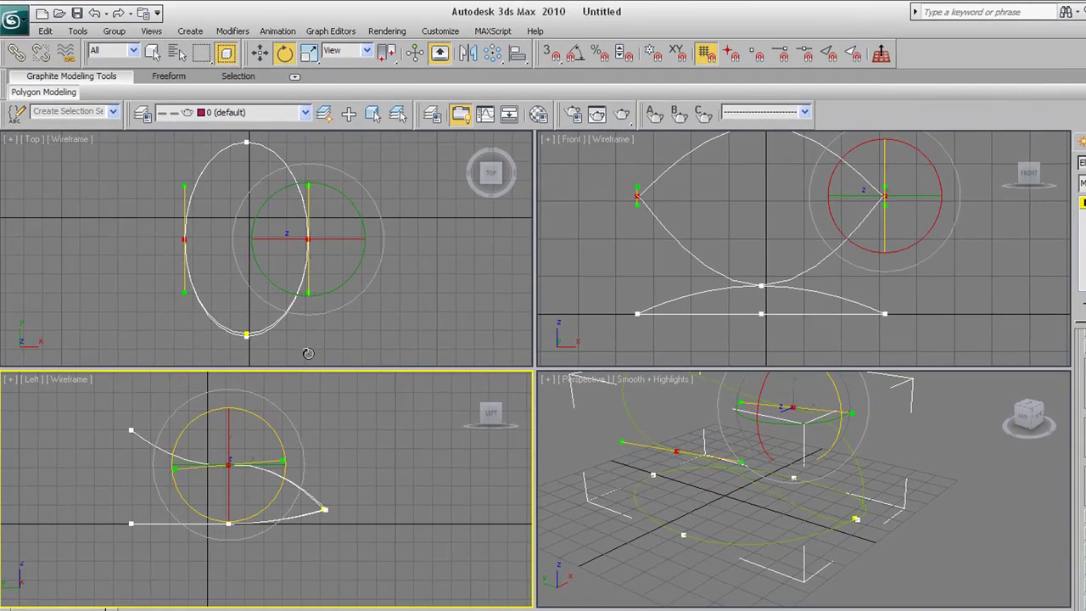
{"action": "left_click_drag", "start_coordinate": [308, 353], "coordinate": [313, 417]}
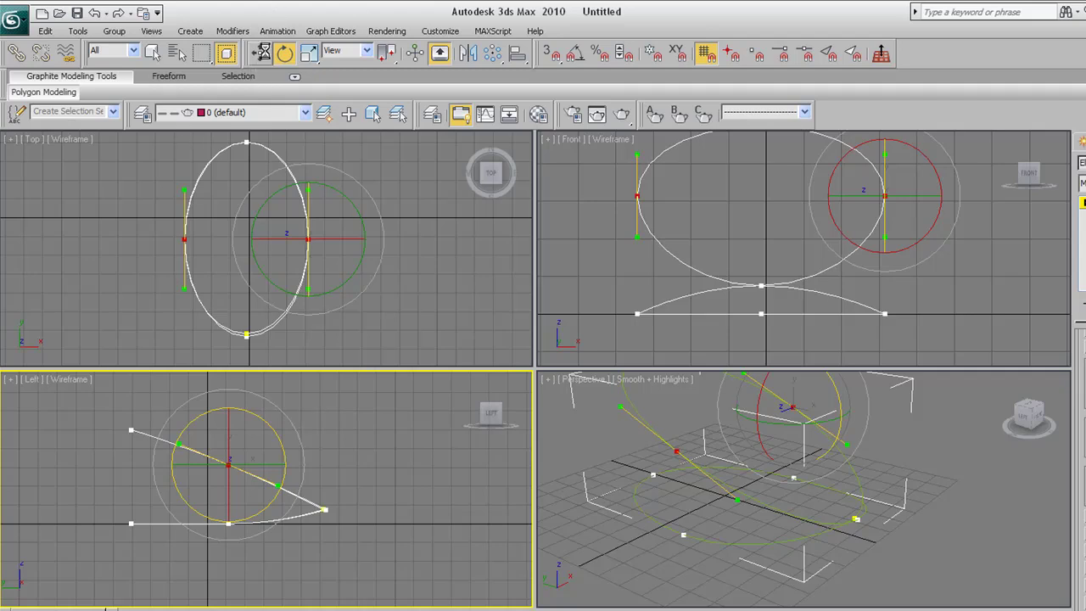
- Move the two sloped side vertices further up so the upper curve arches smoothly from the rear vertex
{"action": "left_click", "coordinate": [262, 54]}
{"action": "middle_click_drag", "start_coordinate": [231, 452], "coordinate": [228, 502]}
{"action": "left_click_drag", "start_coordinate": [223, 455], "coordinate": [228, 434]}
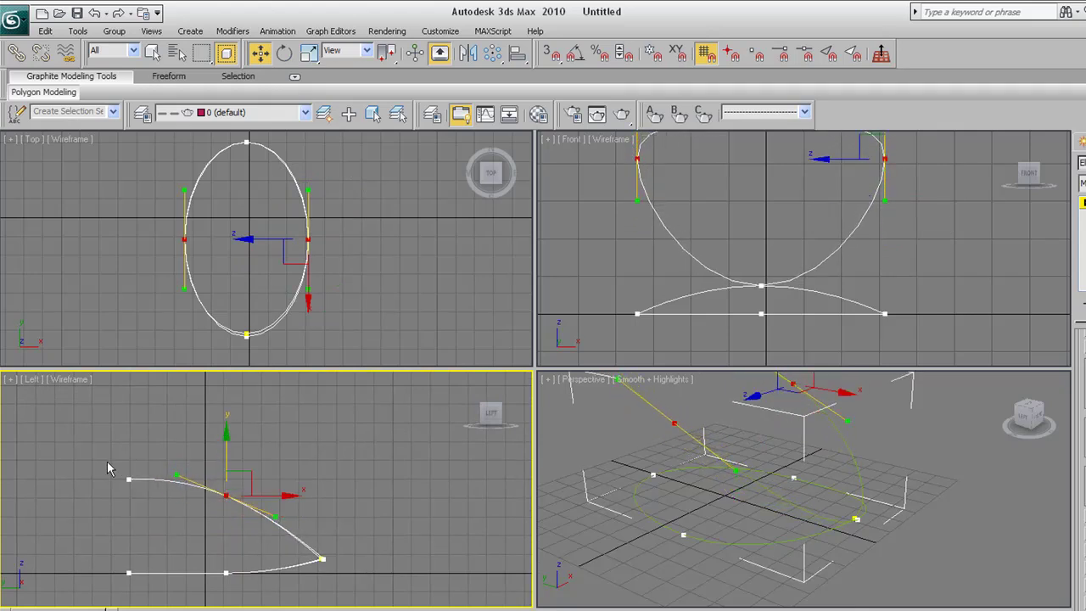
- Raise the front junction vertex where the upper and lower curves meet, lifting the lower curve's front end
{"action": "left_click", "coordinate": [129, 479]}
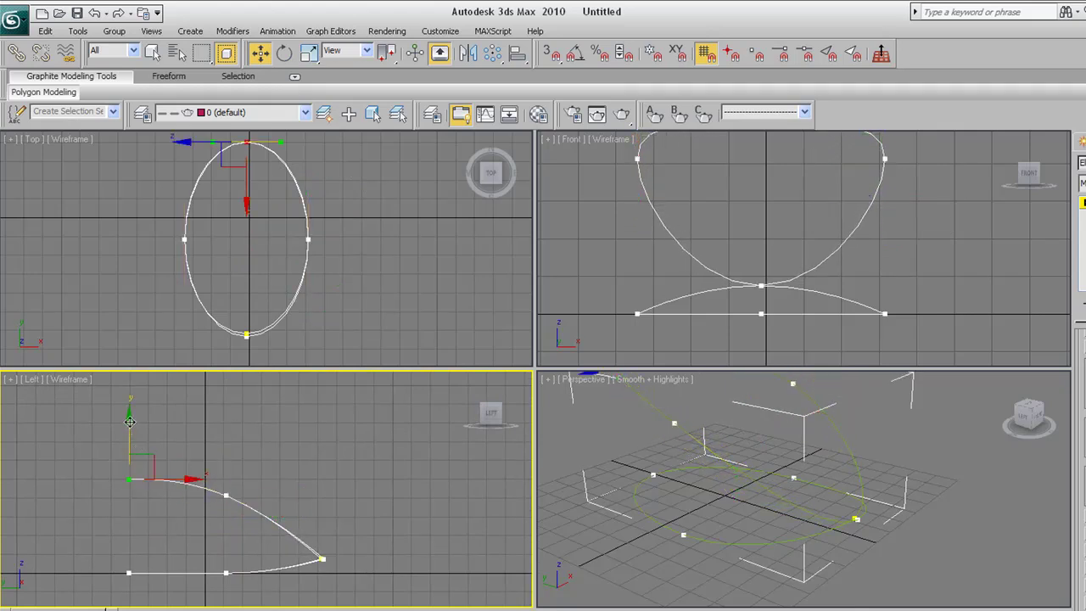
{"action": "middle_click_drag", "start_coordinate": [284, 542], "coordinate": [289, 483]}
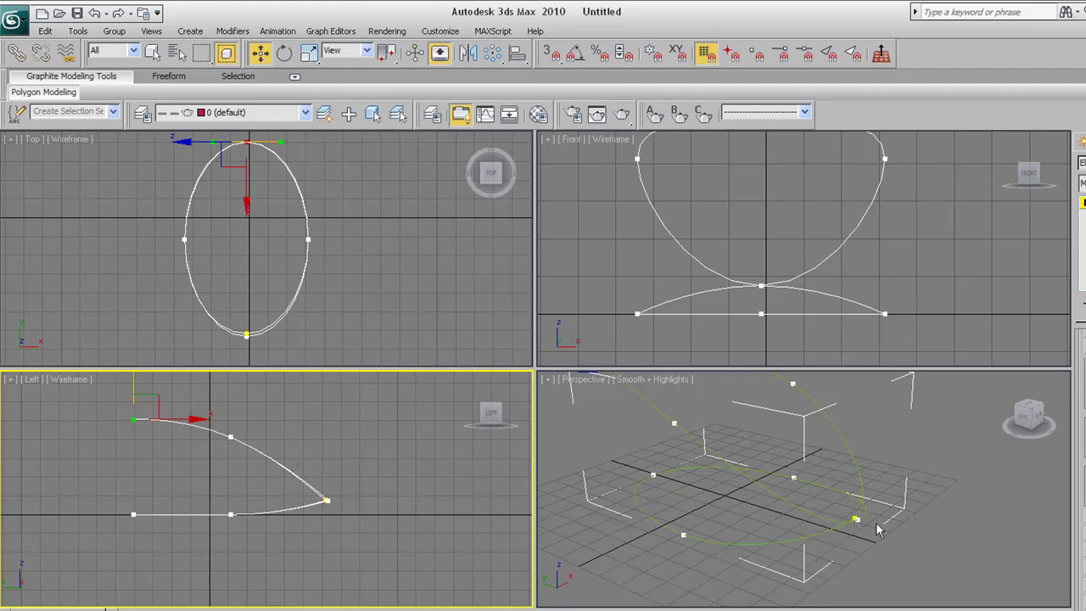
{"action": "left_click", "coordinate": [326, 499]}
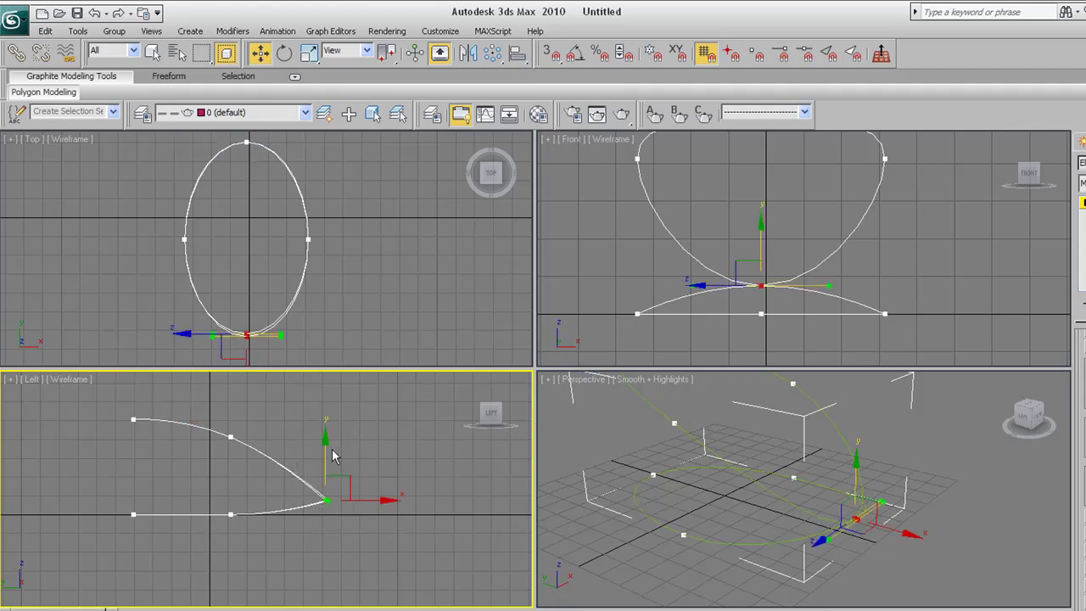
{"action": "left_click_drag", "start_coordinate": [327, 442], "coordinate": [328, 416]}
{"action": "middle_click_drag", "start_coordinate": [227, 446], "coordinate": [235, 460]}
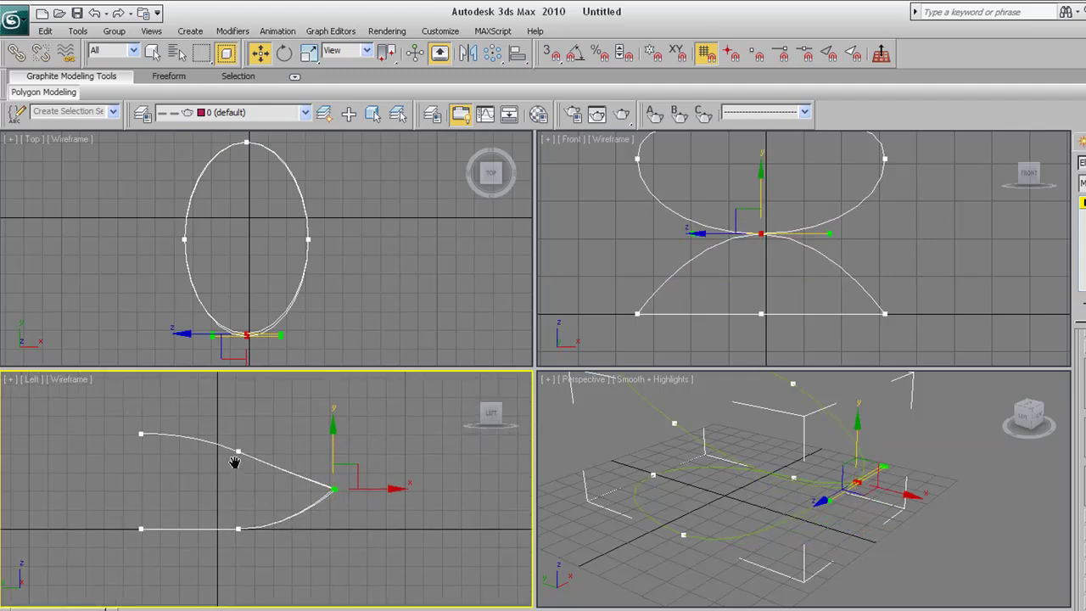
- Raise the upper curve's two side vertices slightly and rotate their tangent handles to a flatter slope in the side view
{"action": "left_click", "coordinate": [237, 449]}
{"action": "left_click_drag", "start_coordinate": [239, 404], "coordinate": [239, 396]}
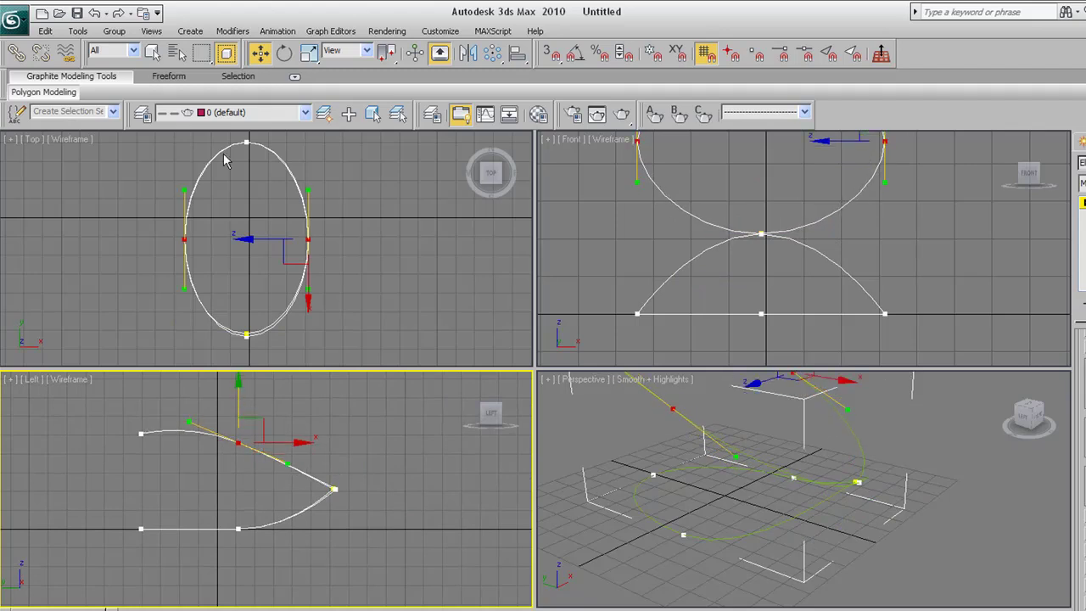
{"action": "left_click", "coordinate": [285, 53]}
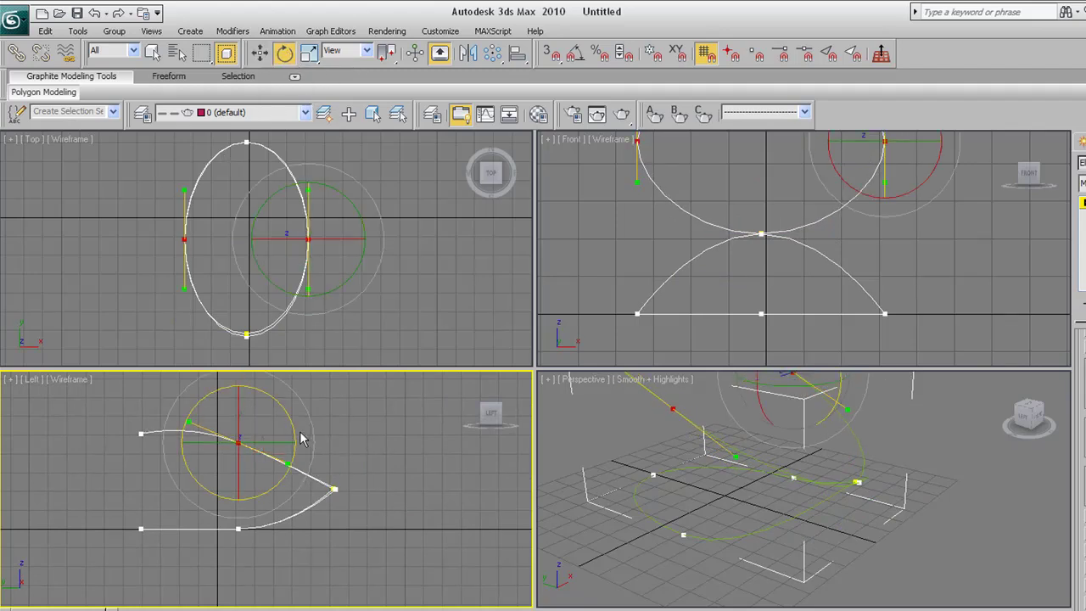
{"action": "left_click_drag", "start_coordinate": [296, 438], "coordinate": [298, 401]}
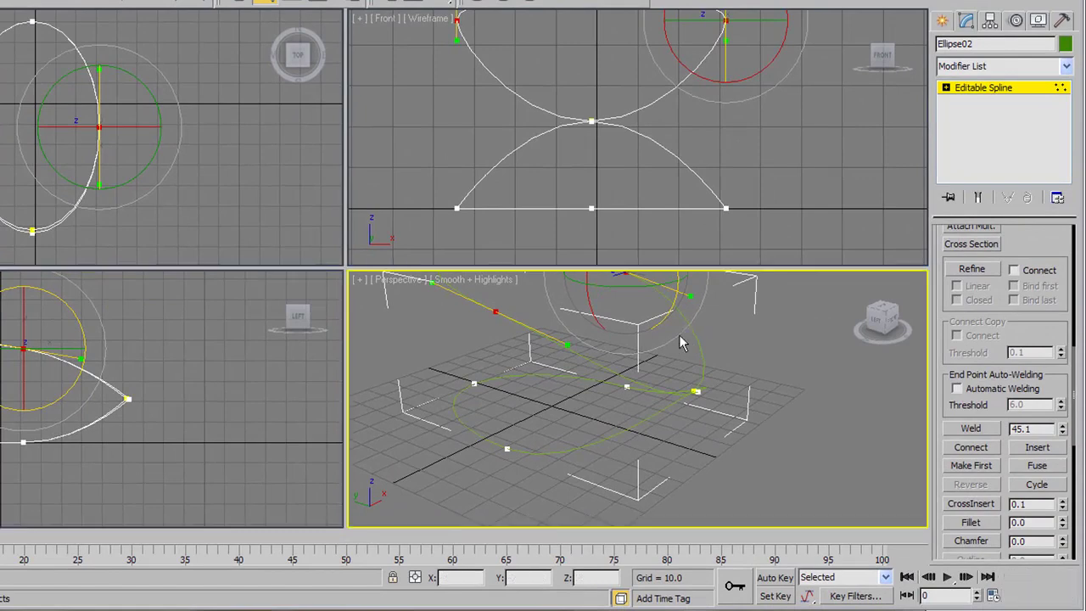
- Leave vertex editing and examine the reshaped spline frame from several angles in the perspective view
{"action": "scroll", "coordinate": [680, 342], "scroll_direction": "down", "scroll_amount": 3}
{"action": "middle_click_drag", "start_coordinate": [189, 347], "coordinate": [205, 366]}
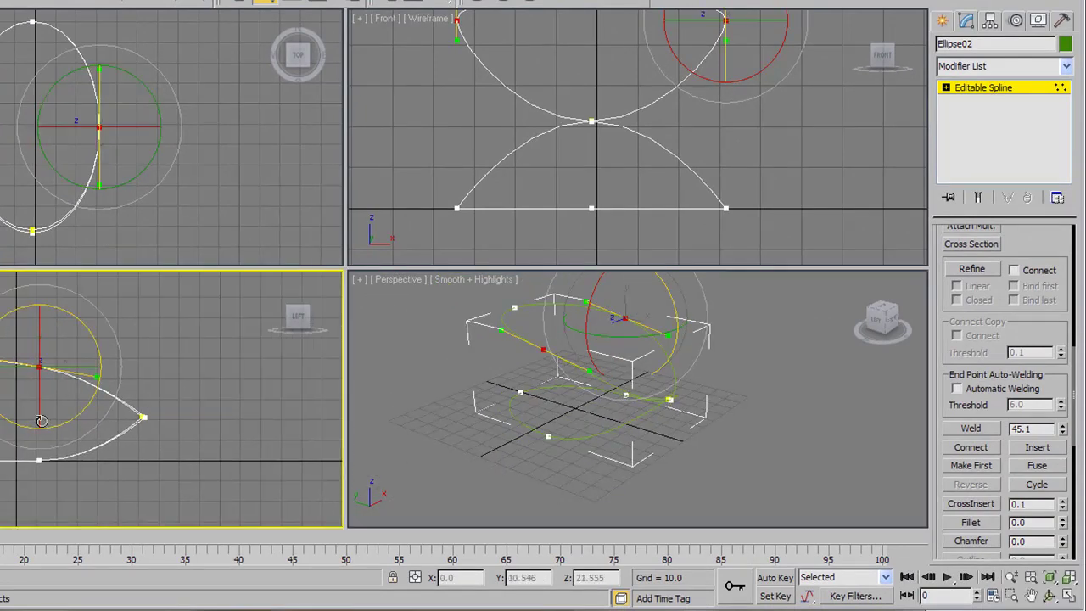
{"action": "middle_click_drag", "start_coordinate": [484, 360], "coordinate": [468, 365]}
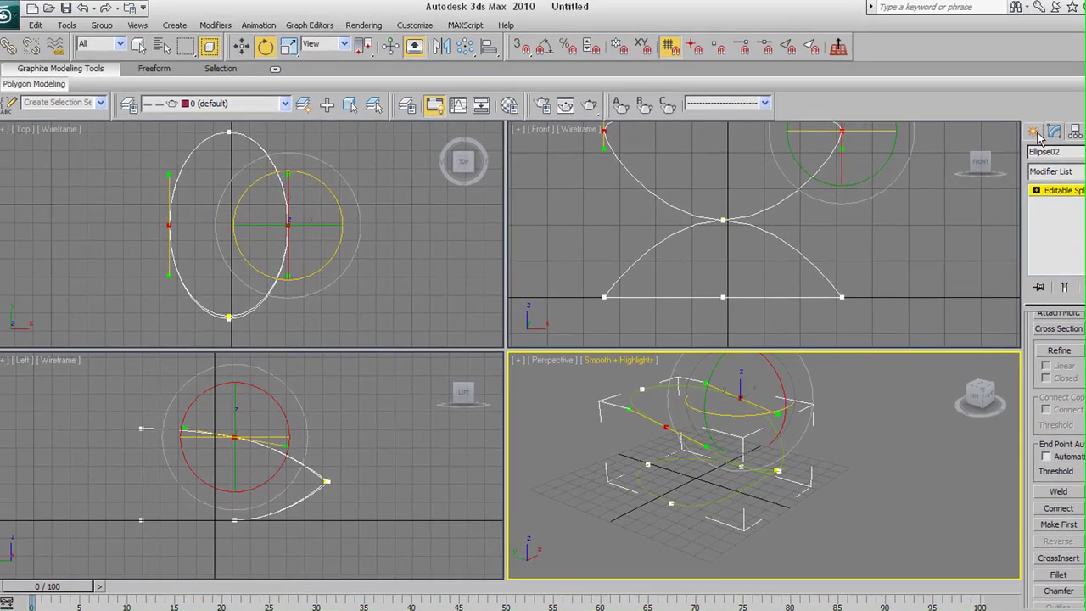
{"action": "left_click", "coordinate": [1039, 138]}
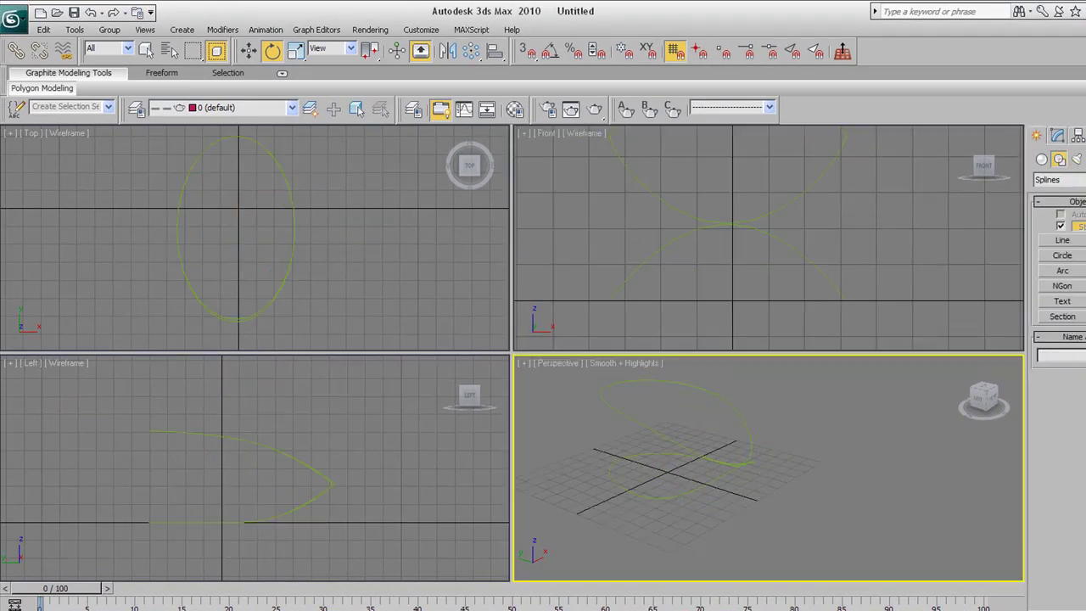
{"action": "middle_click_drag", "start_coordinate": [746, 466], "coordinate": [554, 439], "text": "alt"}
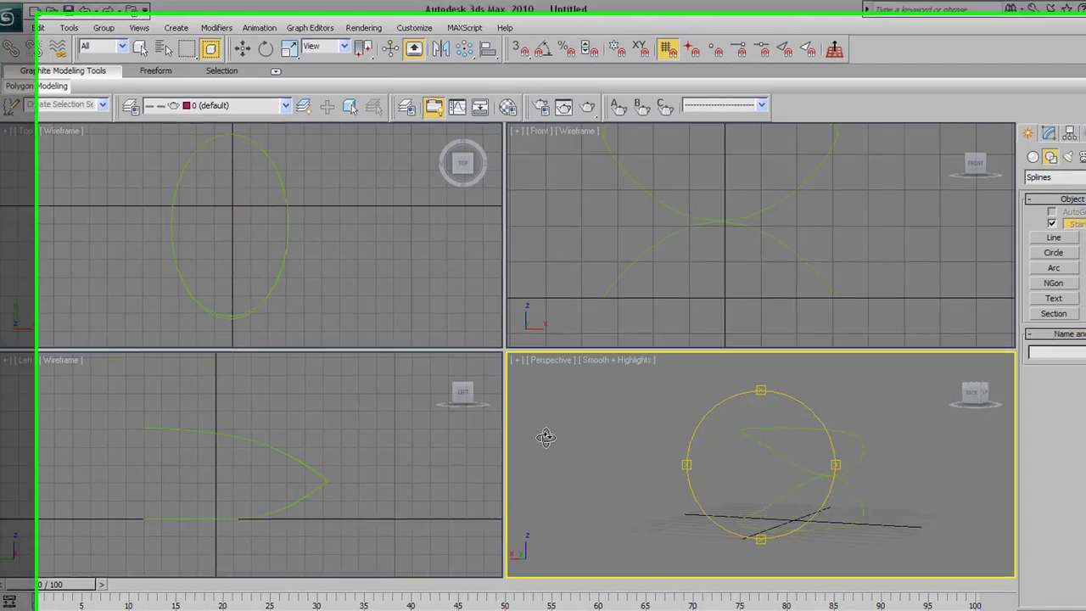
{"action": "left_click_drag", "start_coordinate": [545, 437], "coordinate": [863, 432]}
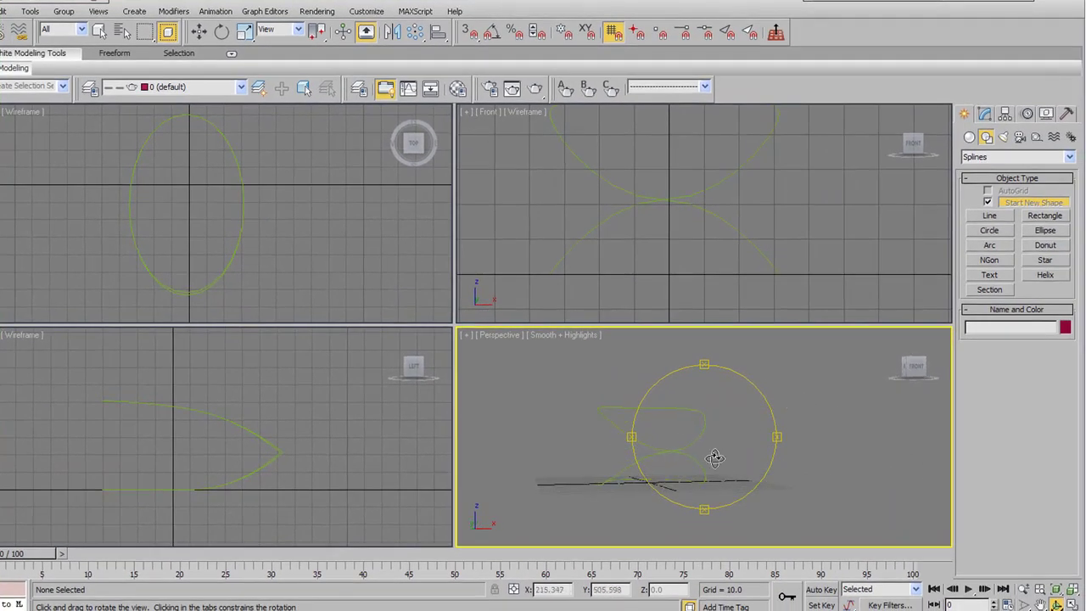
{"action": "middle_click_drag", "start_coordinate": [715, 458], "coordinate": [656, 472], "text": "alt"}
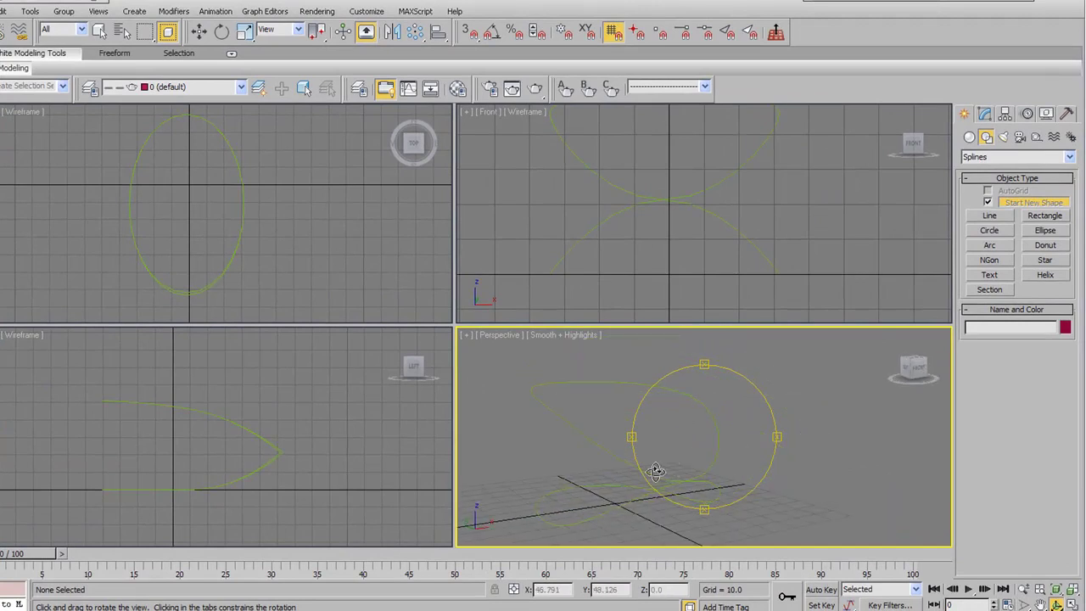
- Select the joined ellipse spline with the Move tool and bring up its modifier stack
{"action": "left_click", "coordinate": [198, 31]}
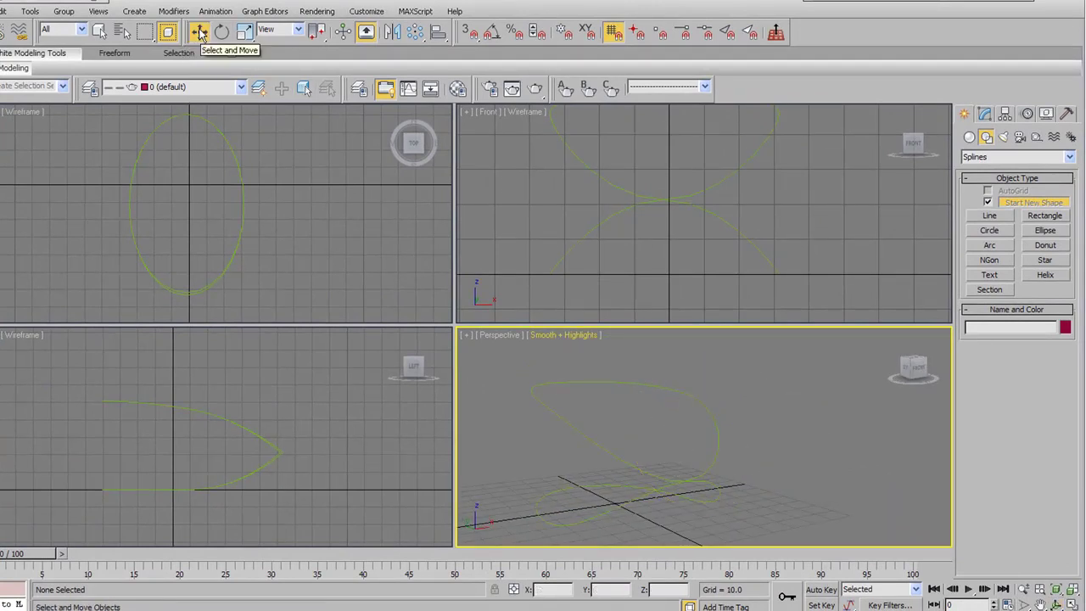
{"action": "left_click", "coordinate": [715, 416]}
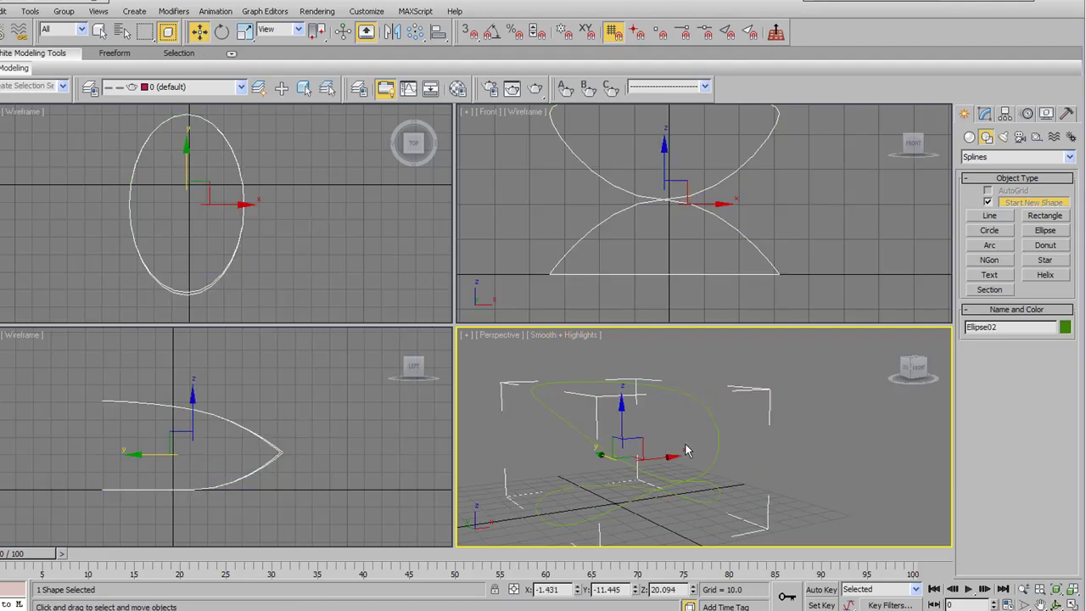
{"action": "middle_click_drag", "start_coordinate": [688, 449], "coordinate": [703, 435]}
{"action": "left_click", "coordinate": [986, 114]}
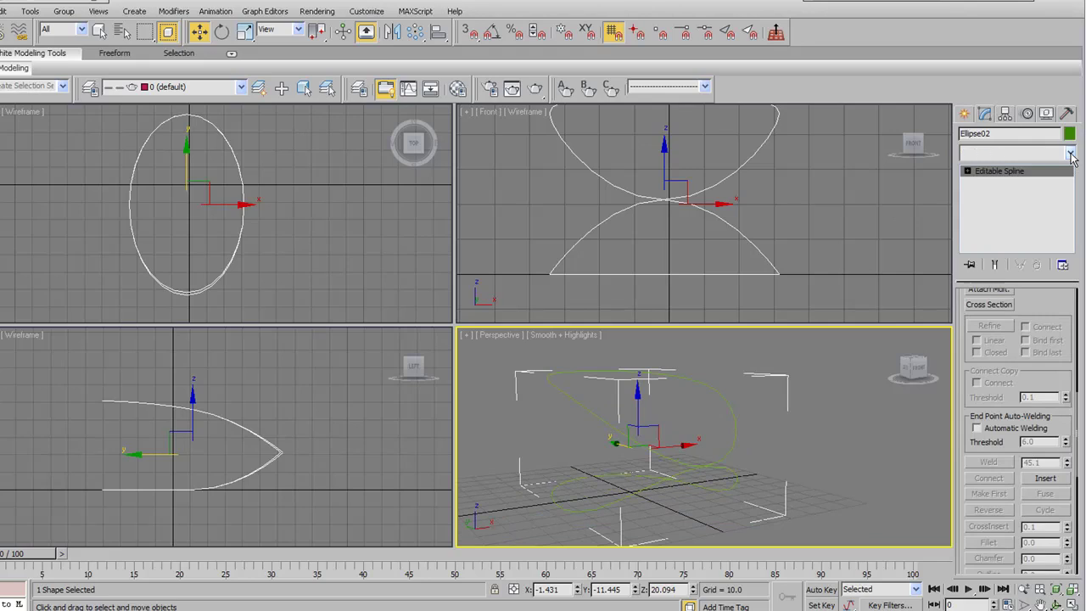
{"action": "left_click", "coordinate": [1070, 154]}
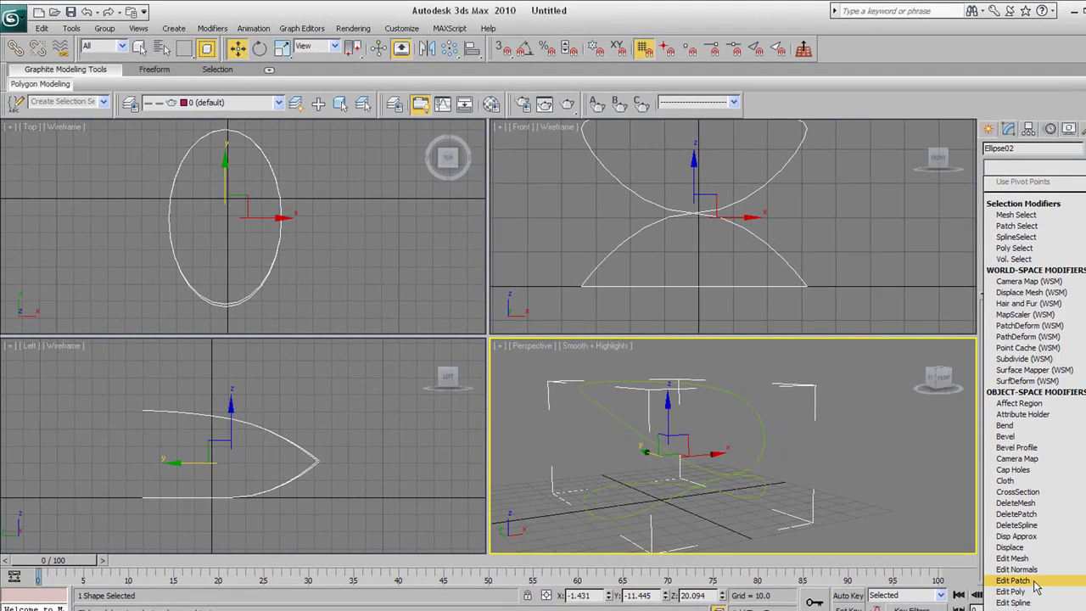
{"action": "left_click", "coordinate": [1032, 99]}
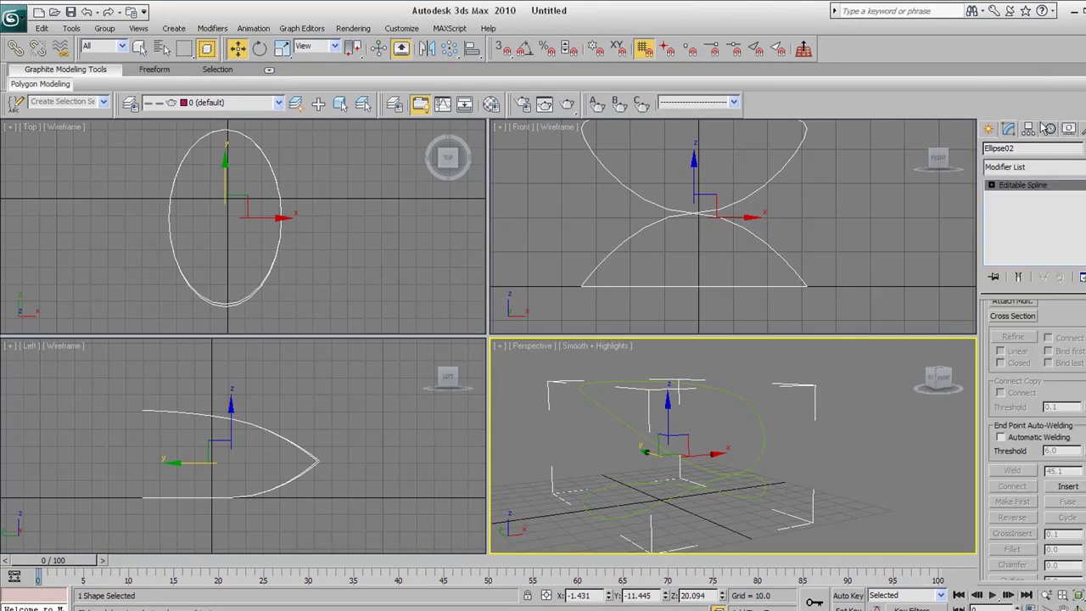
{"action": "left_click", "coordinate": [1034, 166]}
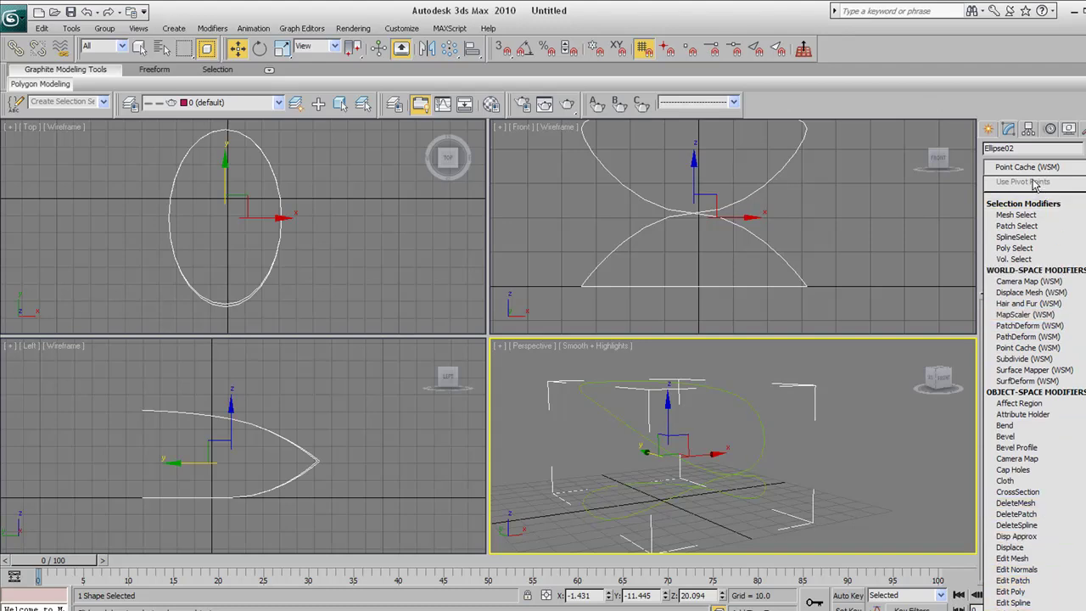
{"action": "left_click", "coordinate": [1071, 103]}
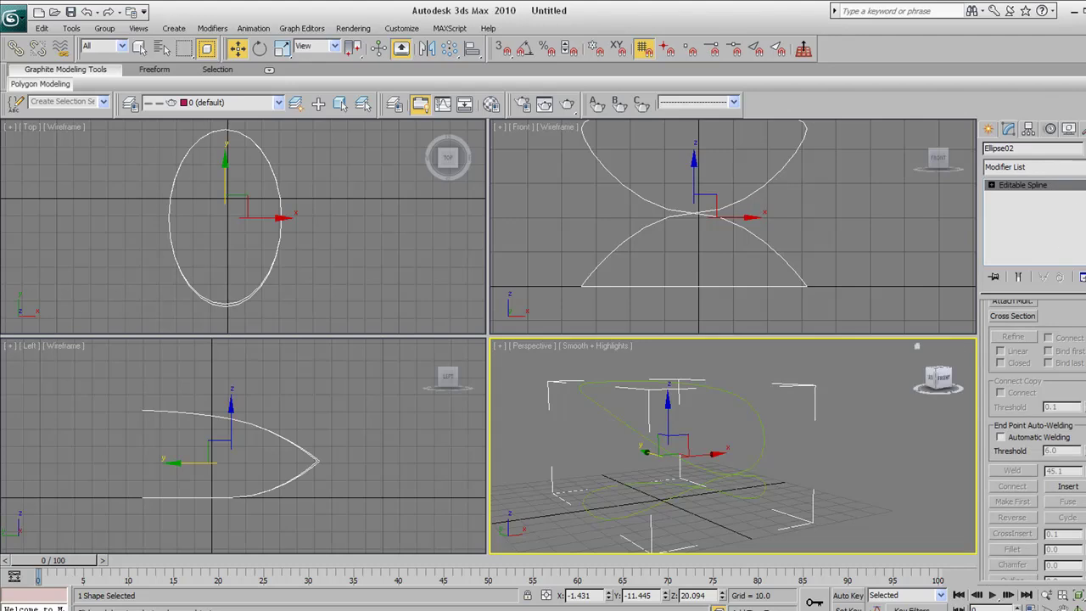
- Apply a Sweep modifier to the joined ellipse spline
{"action": "left_click", "coordinate": [1018, 166]}
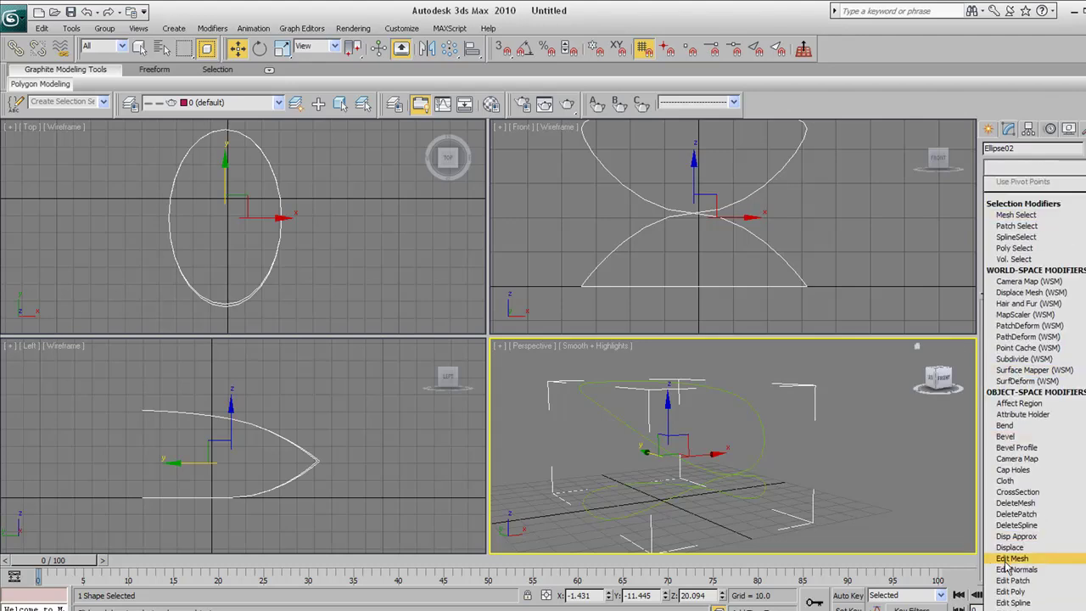
{"action": "scroll", "coordinate": [1007, 567], "scroll_direction": "down", "scroll_amount": 4}
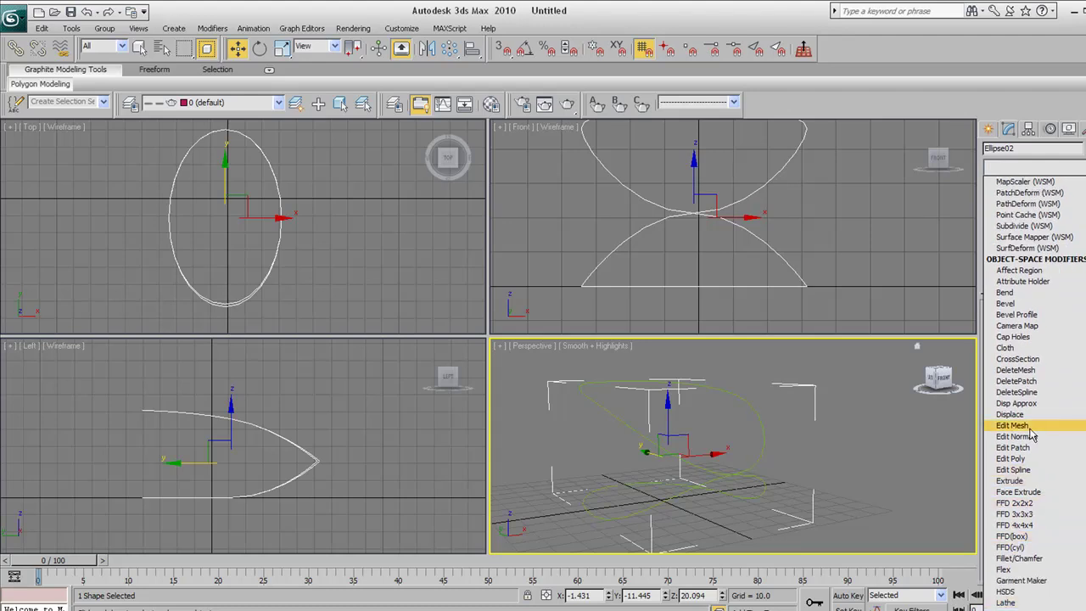
{"action": "scroll", "coordinate": [1031, 435], "scroll_direction": "down", "scroll_amount": 18}
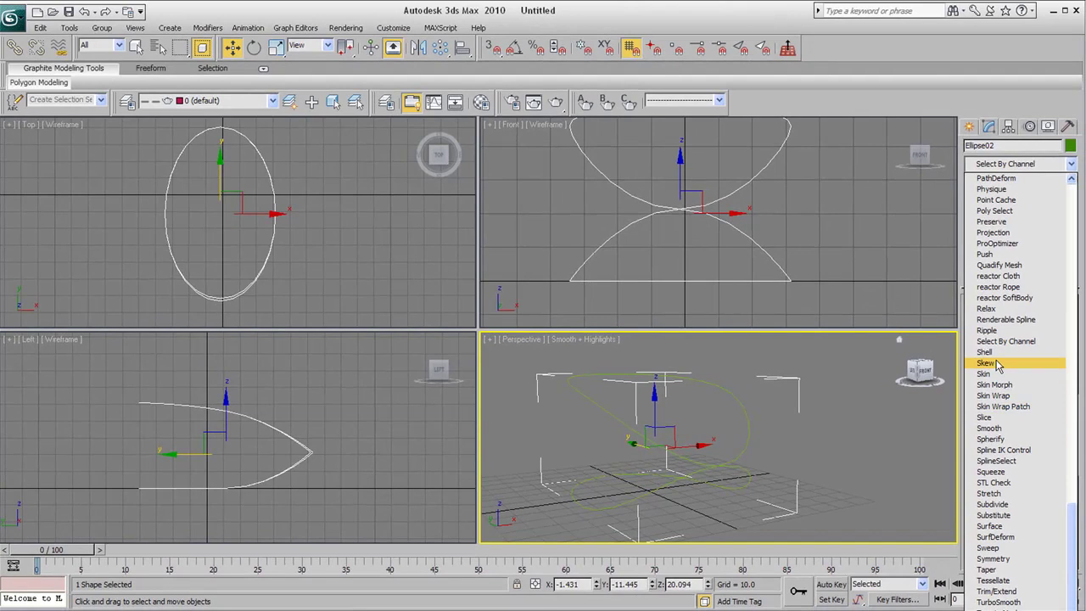
{"action": "left_click", "coordinate": [987, 549]}
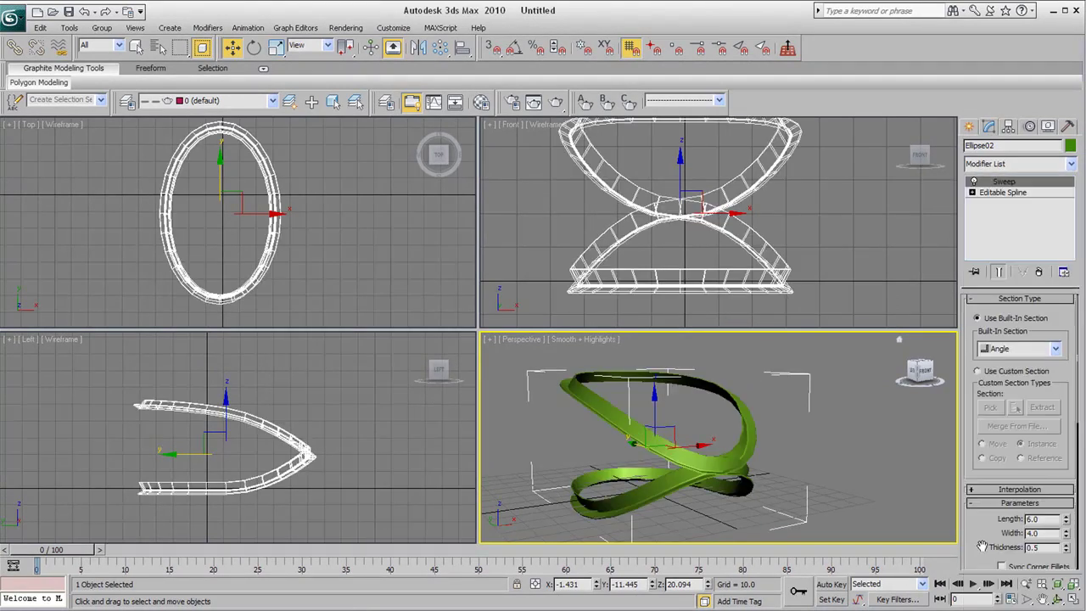
- Change the sweep's built-in section to Bar and check the resulting frame from the side
{"action": "left_click", "coordinate": [1057, 599]}
{"action": "left_click_drag", "start_coordinate": [698, 431], "coordinate": [764, 458]}
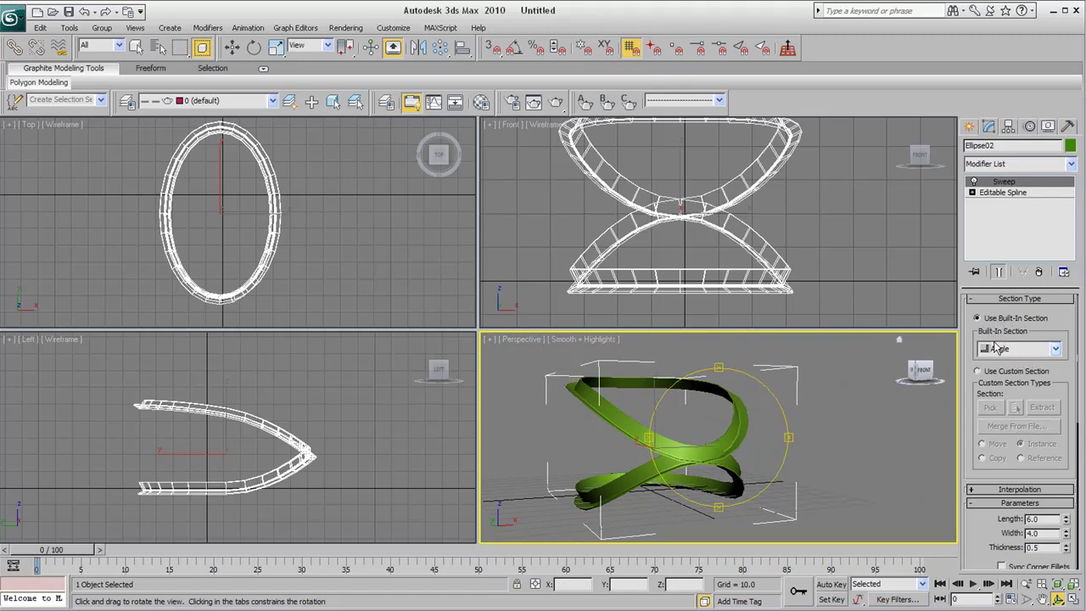
{"action": "left_click", "coordinate": [1056, 350]}
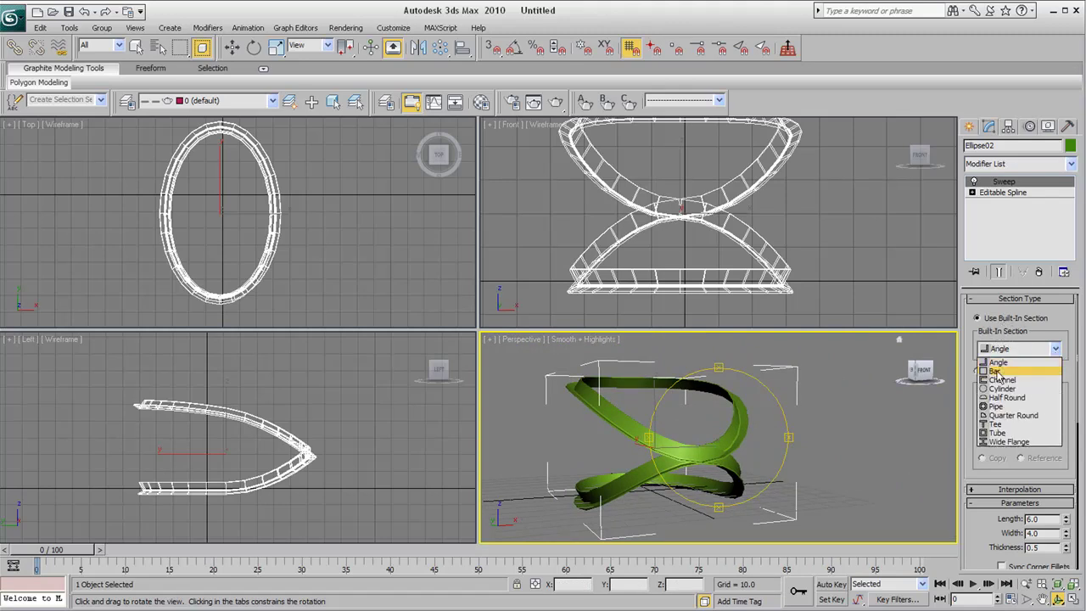
{"action": "left_click", "coordinate": [996, 372]}
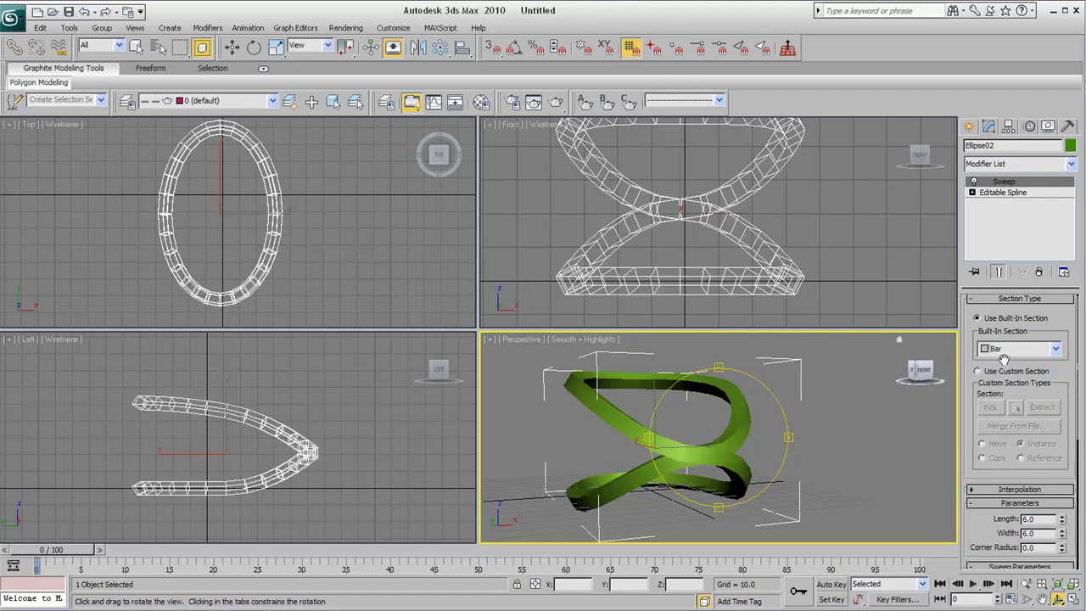
{"action": "left_click", "coordinate": [1003, 351]}
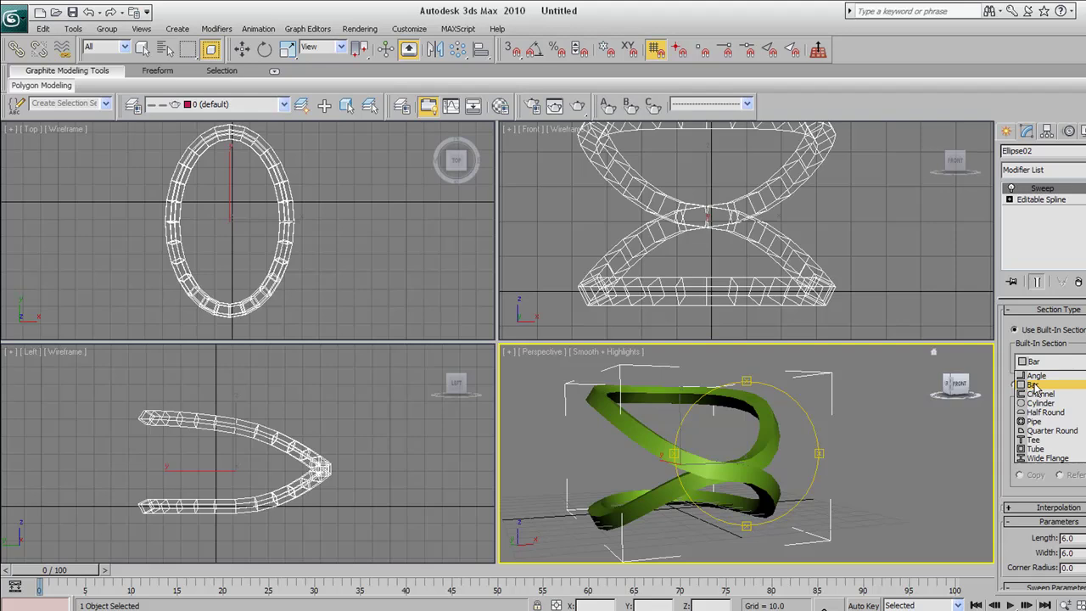
{"action": "left_click", "coordinate": [1033, 386]}
{"action": "middle_click_drag", "start_coordinate": [551, 471], "coordinate": [792, 466], "text": "alt"}
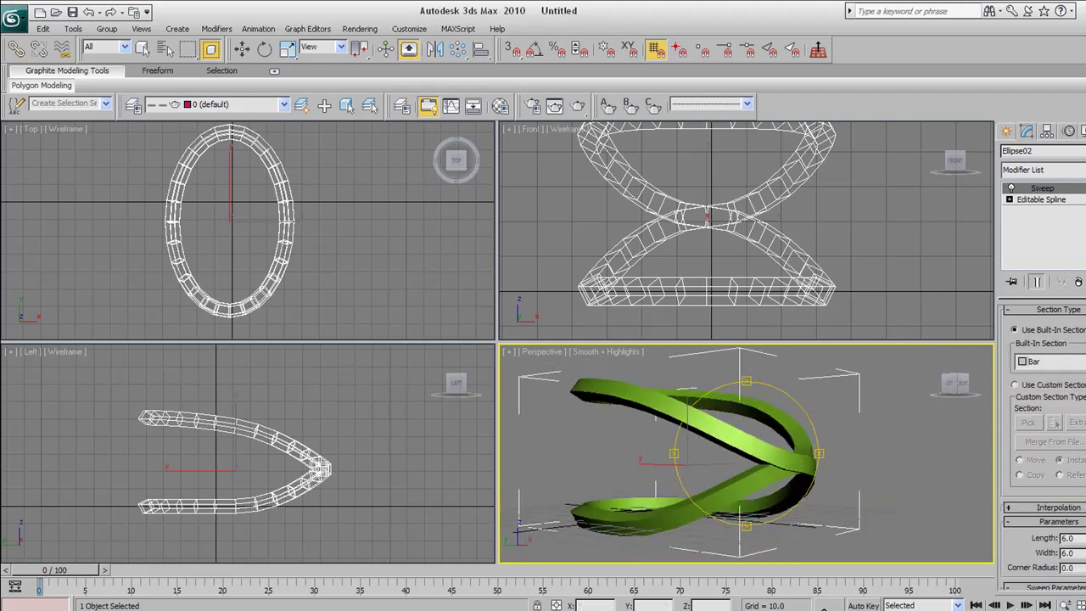
- Set the bar section's length to 15.06 and its width to 0.96, forming a wide, thin band
{"action": "scroll", "coordinate": [1074, 430], "scroll_direction": "down", "scroll_amount": 5}
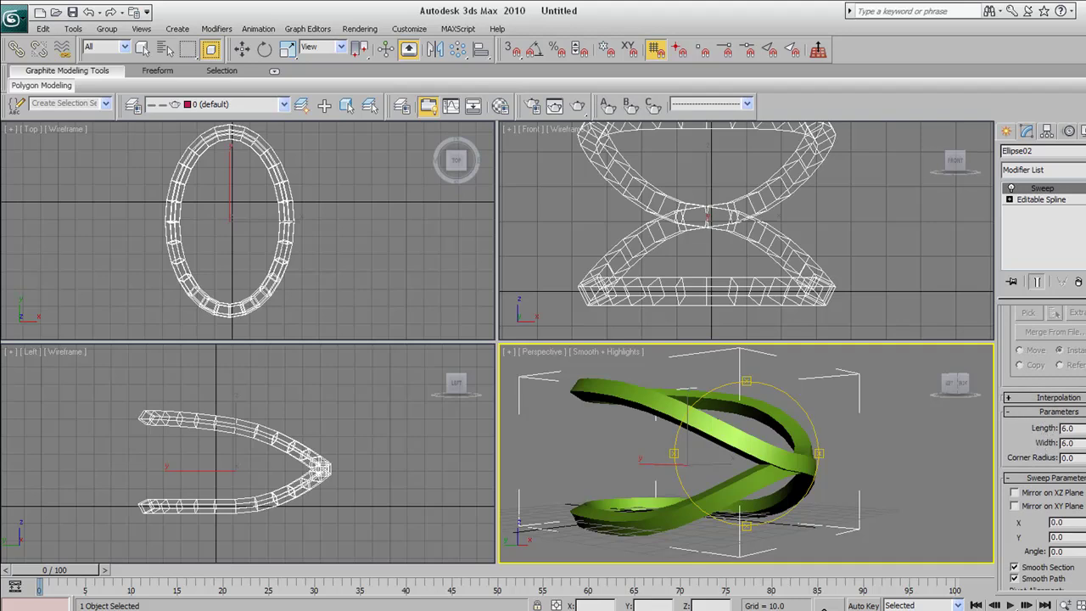
{"action": "left_click_drag", "start_coordinate": [1085, 428], "coordinate": [1060, 317]}
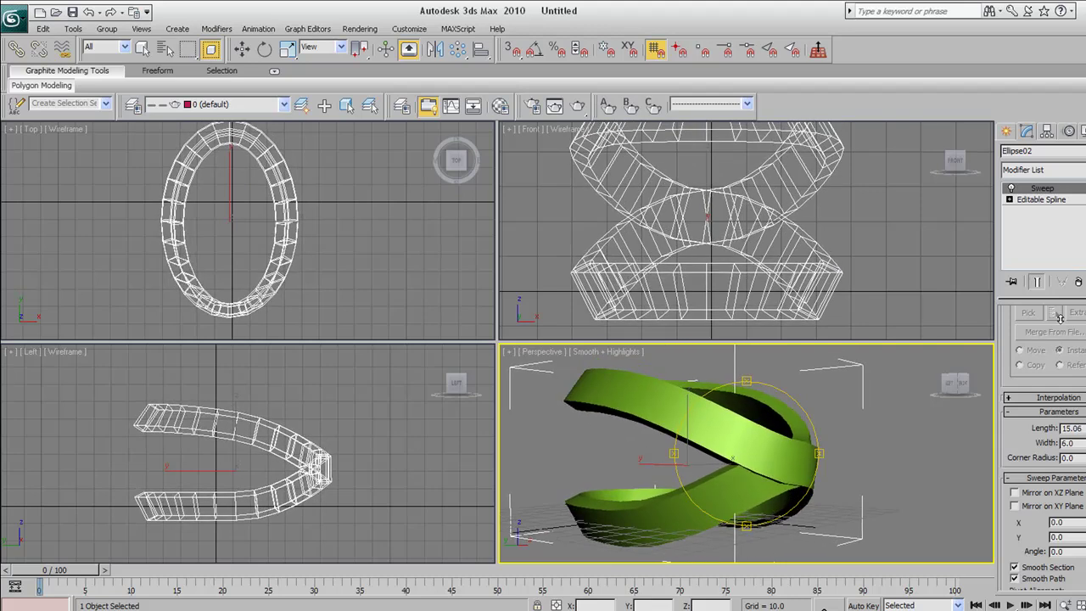
{"action": "middle_click_drag", "start_coordinate": [758, 451], "coordinate": [789, 463], "text": "alt"}
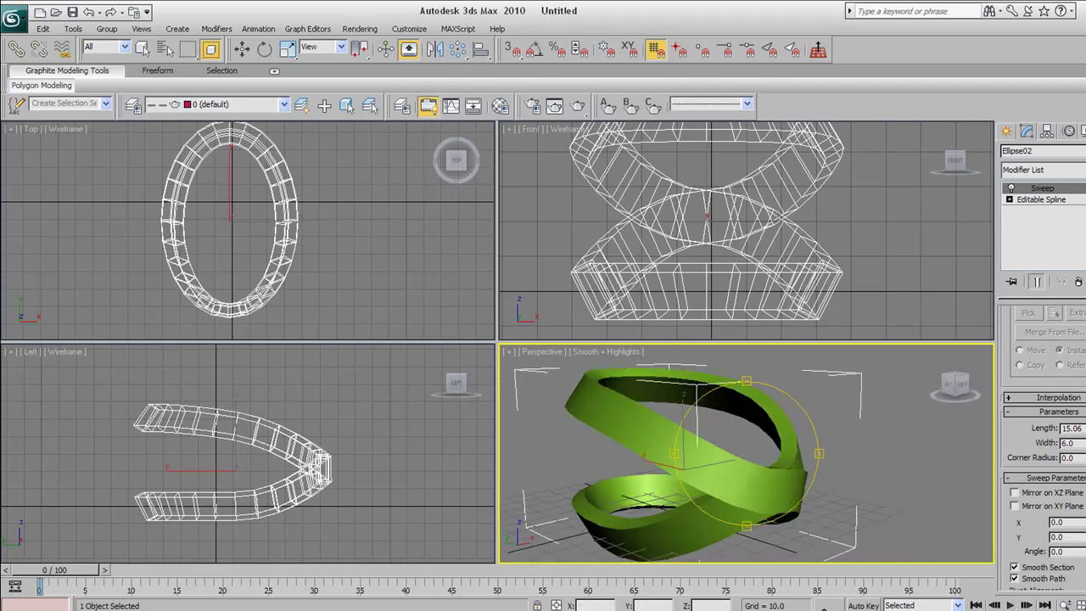
{"action": "left_click_drag", "start_coordinate": [1085, 443], "coordinate": [1085, 486]}
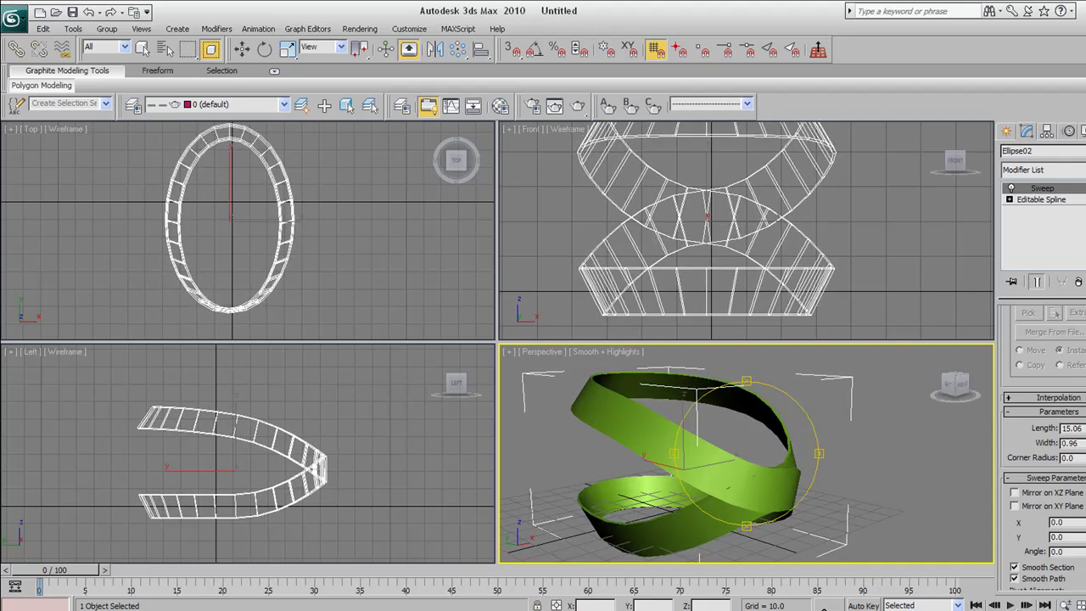
{"action": "middle_click_drag", "start_coordinate": [715, 461], "coordinate": [925, 437], "text": "alt"}
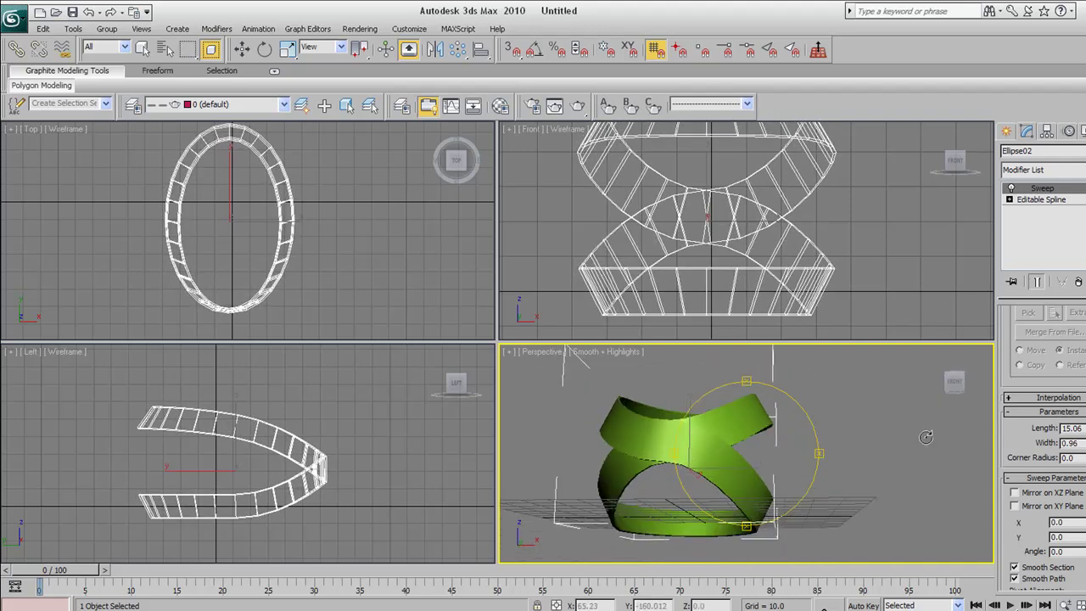
- Set the bar section's length to 12.048 and check the band from several angles
{"action": "left_click_drag", "start_coordinate": [1085, 428], "coordinate": [1085, 455]}
{"action": "left_click_drag", "start_coordinate": [732, 454], "coordinate": [869, 471]}
{"action": "middle_click_drag", "start_coordinate": [870, 471], "coordinate": [805, 454], "text": "alt"}
{"action": "middle_click_drag", "start_coordinate": [732, 437], "coordinate": [860, 441], "text": "alt"}
{"action": "middle_click_drag", "start_coordinate": [742, 458], "coordinate": [871, 459], "text": "alt"}
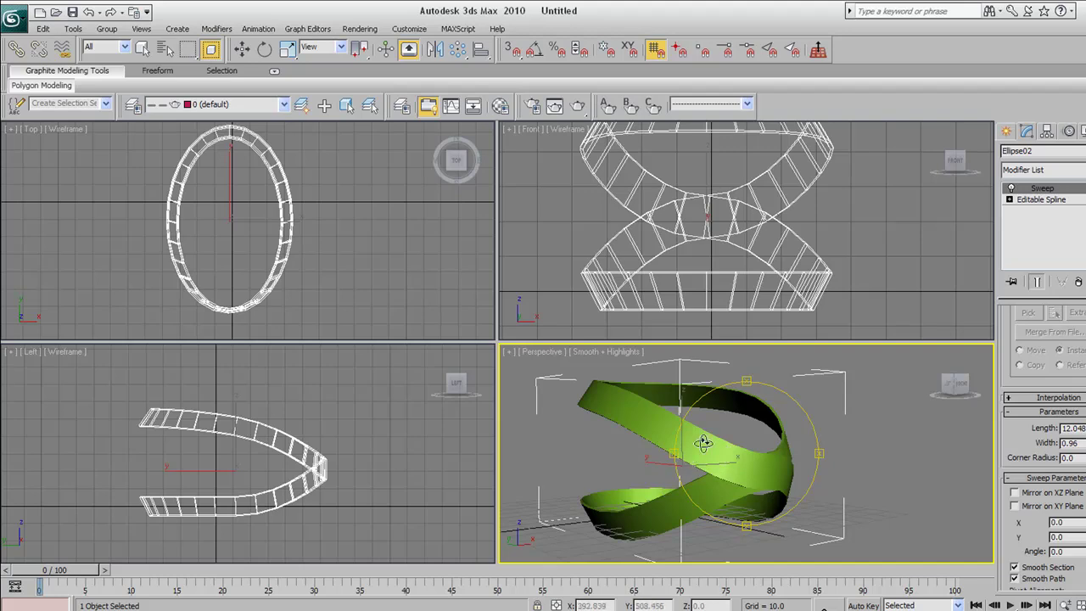
{"action": "left_click_drag", "start_coordinate": [743, 448], "coordinate": [707, 448]}
- Return to the Editable Spline level beneath the Sweep and turn on the end result display
{"action": "left_click", "coordinate": [723, 223]}
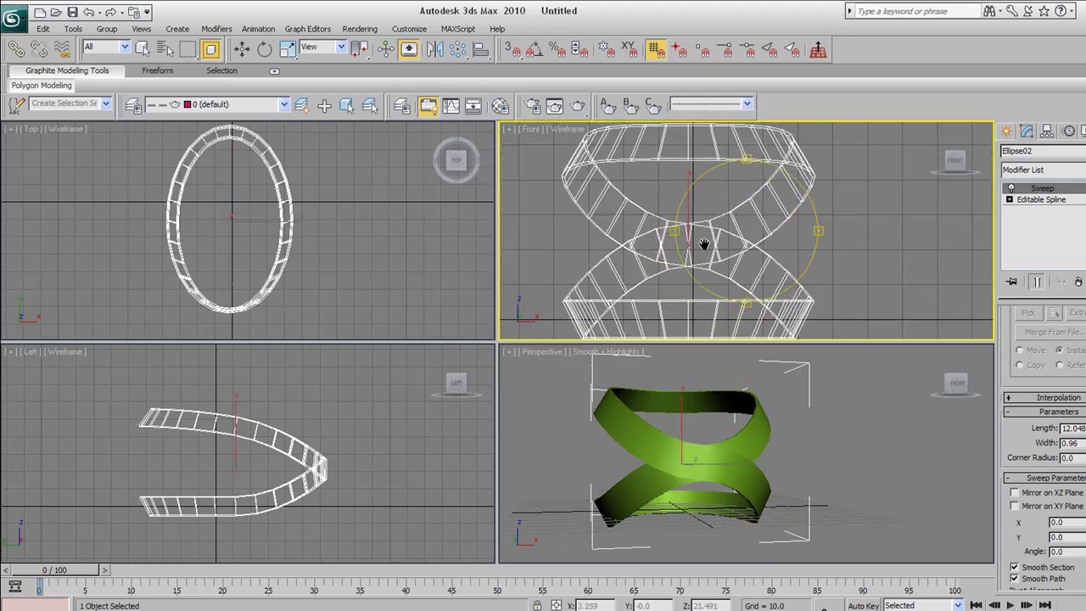
{"action": "scroll", "coordinate": [671, 228], "scroll_direction": "down", "scroll_amount": 3}
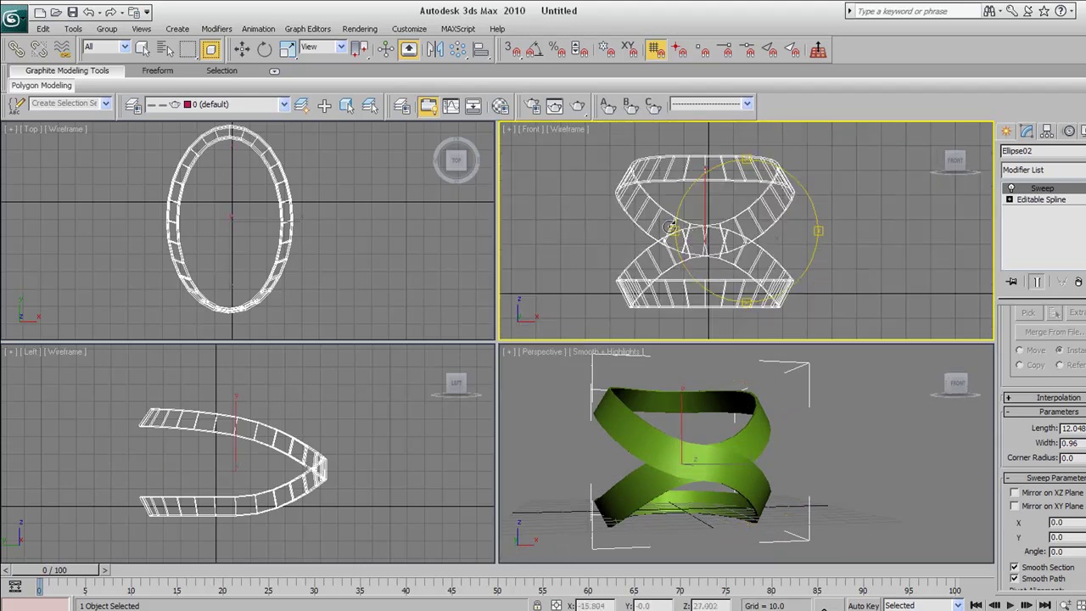
{"action": "left_click", "coordinate": [1037, 201]}
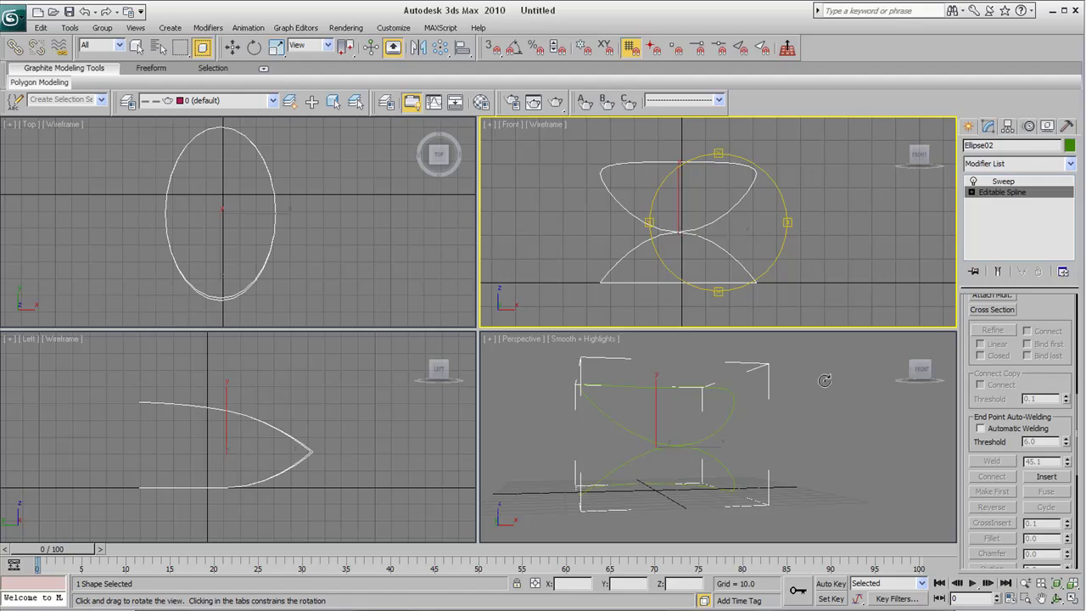
{"action": "left_click", "coordinate": [999, 272]}
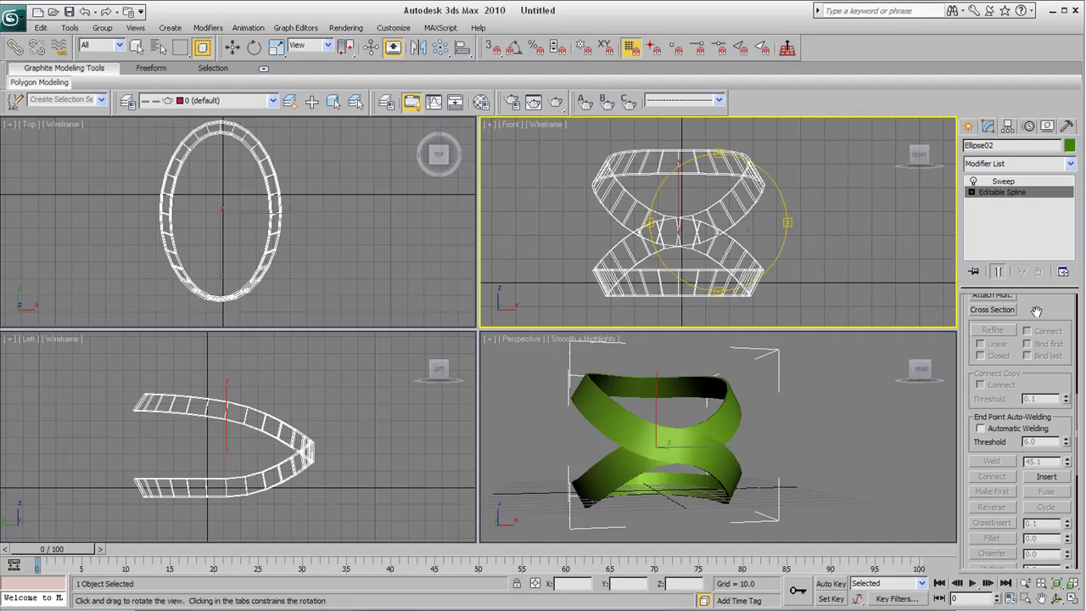
- Turn on edged faces in the perspective view and inspect the band's segments from several angles
{"action": "left_click_drag", "start_coordinate": [1036, 306], "coordinate": [1041, 366]}
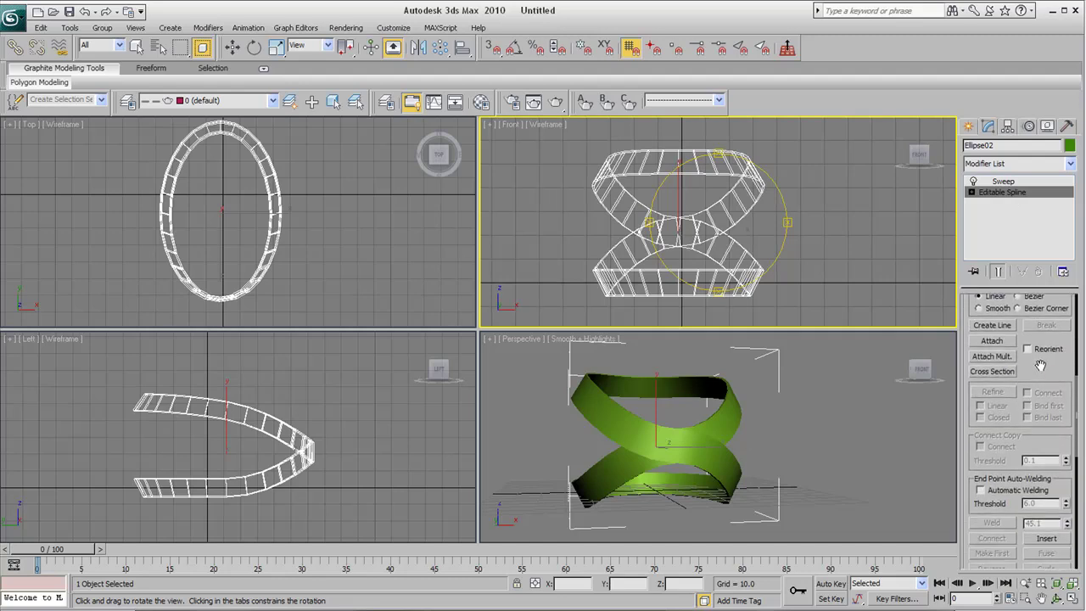
{"action": "left_click", "coordinate": [654, 425]}
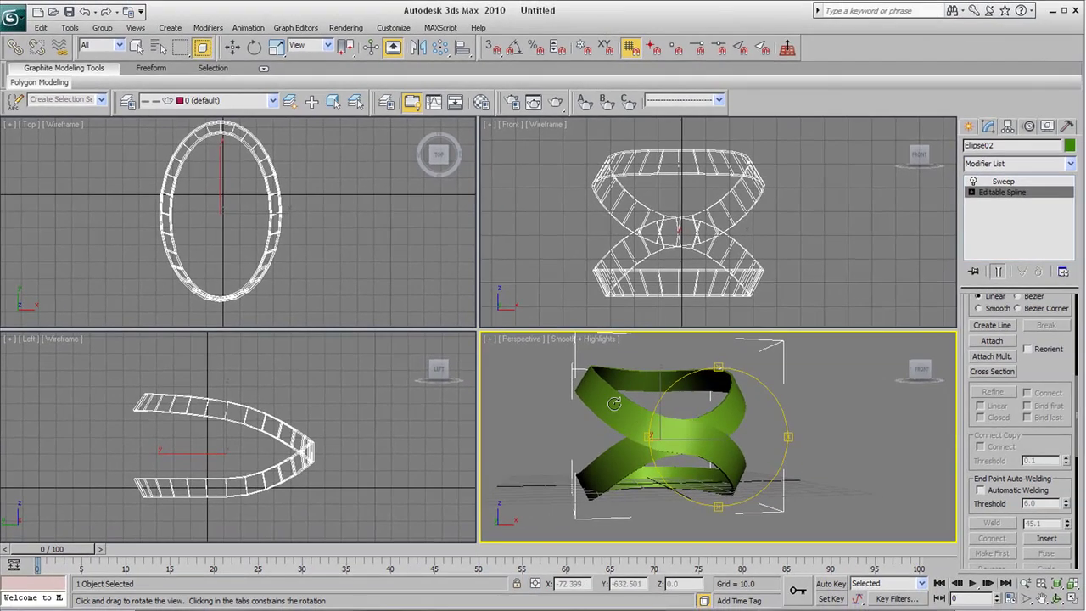
{"action": "key", "text": "F4"}
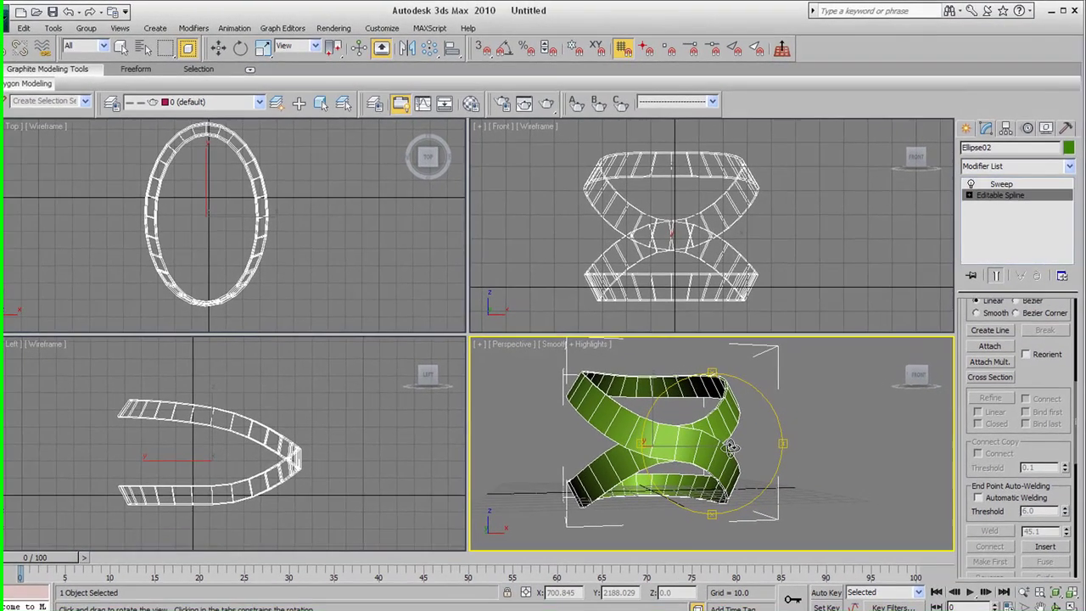
{"action": "left_click_drag", "start_coordinate": [727, 441], "coordinate": [759, 432]}
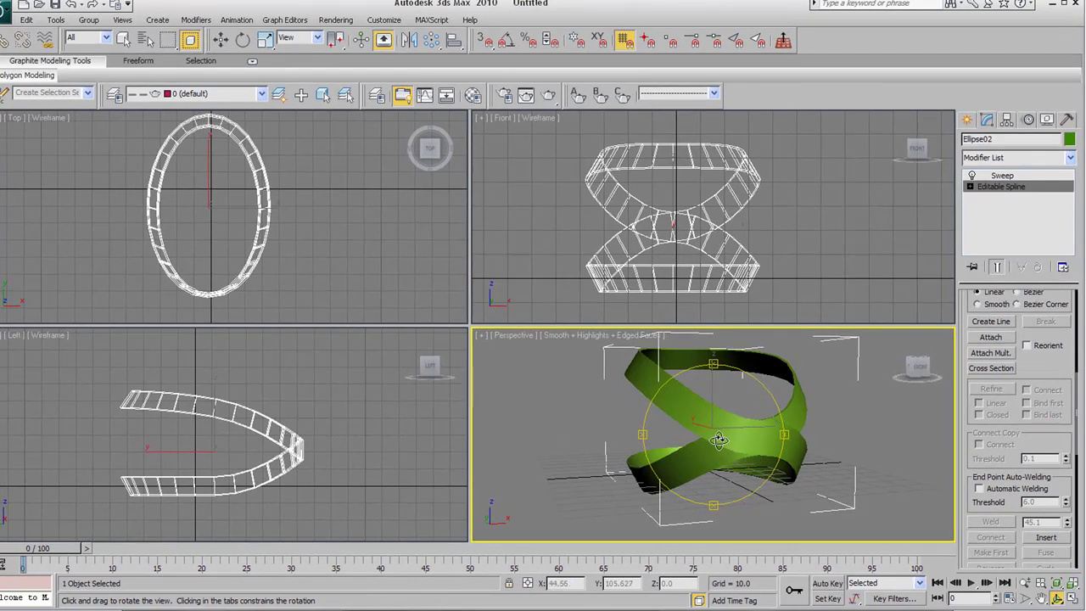
{"action": "mouse_move", "coordinate": [718, 440]}
{"action": "left_mouse_down"}
{"action": "mouse_move", "coordinate": [643, 446]}
{"action": "mouse_move", "coordinate": [657, 448]}
{"action": "mouse_move", "coordinate": [577, 507]}
{"action": "mouse_move", "coordinate": [747, 448]}
{"action": "mouse_move", "coordinate": [741, 458]}
{"action": "left_mouse_up"}
{"action": "scroll", "coordinate": [681, 432], "scroll_direction": "up", "scroll_amount": 3}
{"action": "key", "text": "F4"}
{"action": "scroll", "coordinate": [691, 435], "scroll_direction": "down", "scroll_amount": 3}
{"action": "left_click_drag", "start_coordinate": [651, 450], "coordinate": [693, 380]}
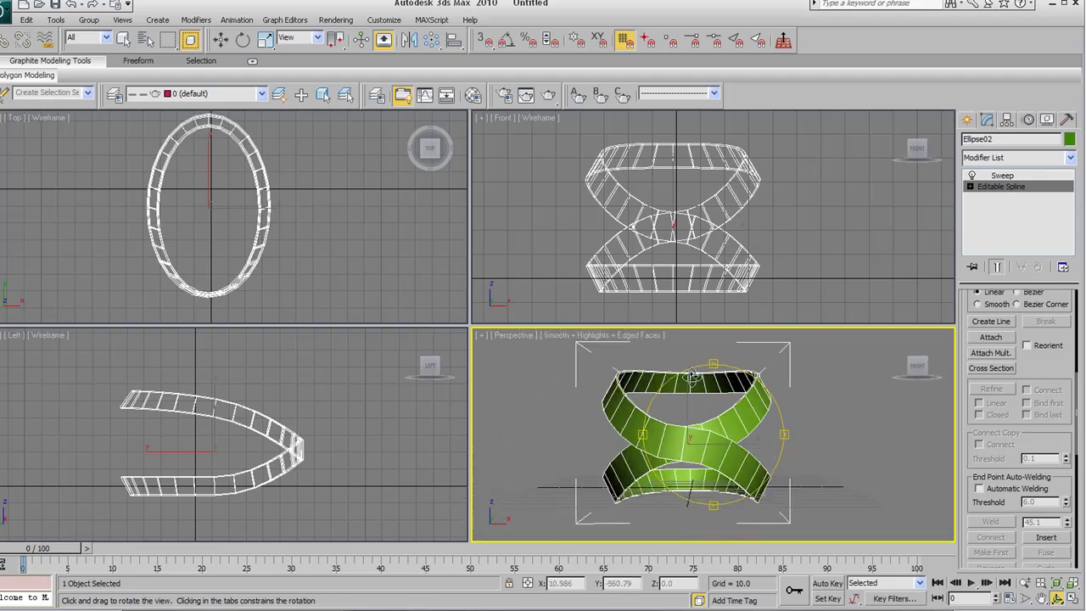
- At vertex level, select the outer spline vertex at the crossing and rotate it clockwise in the front view so its band slopes diagonally
{"action": "left_click", "coordinate": [667, 206]}
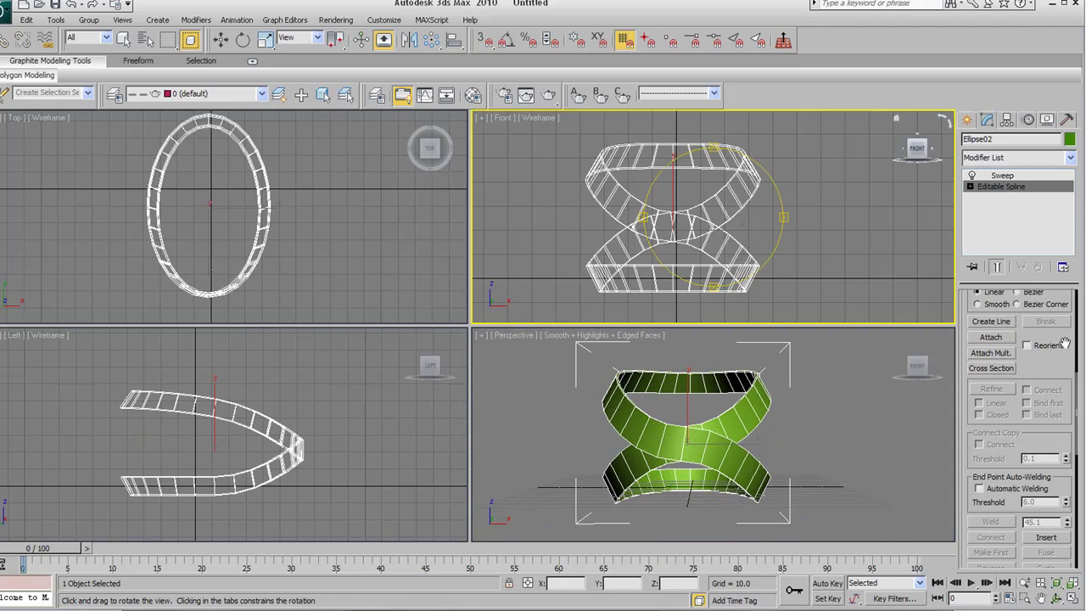
{"action": "scroll", "coordinate": [1065, 342], "scroll_direction": "up", "scroll_amount": 10}
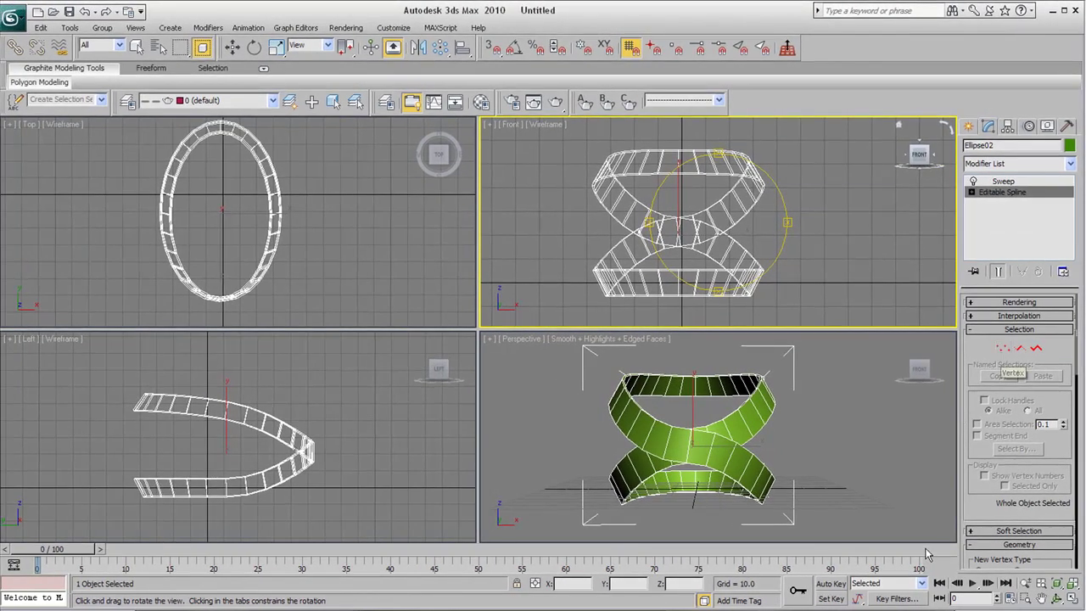
{"action": "left_click", "coordinate": [1004, 348]}
{"action": "key", "text": "w"}
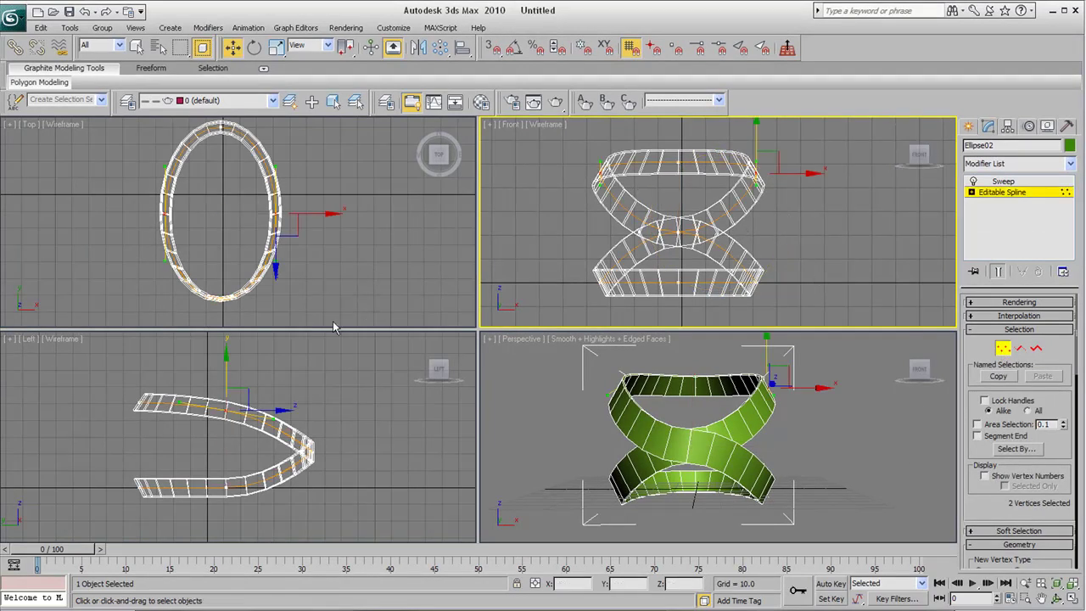
{"action": "left_click", "coordinate": [678, 231]}
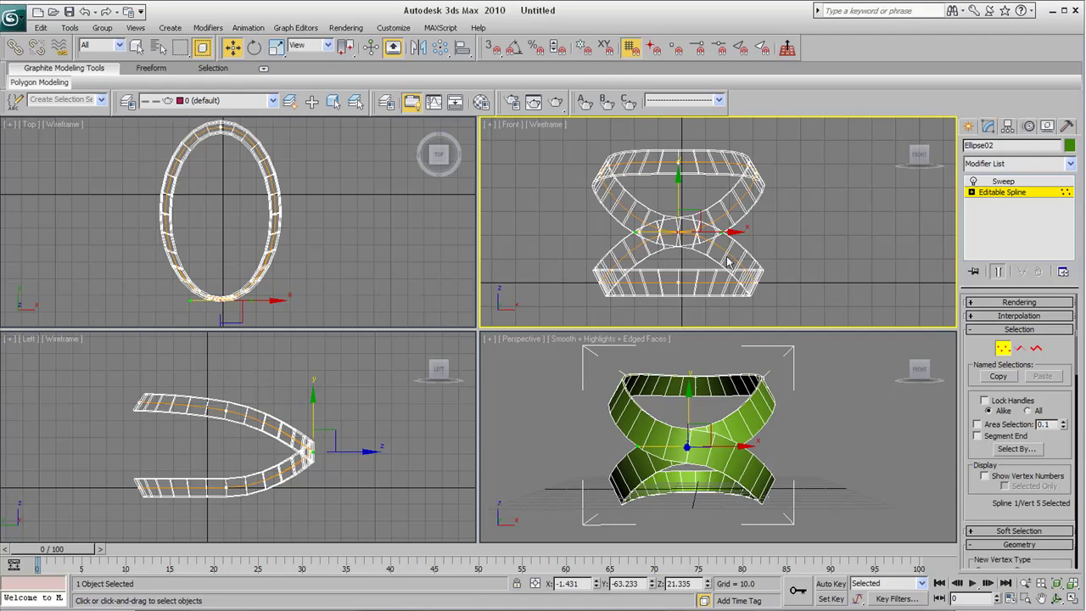
{"action": "left_click", "coordinate": [249, 55]}
{"action": "middle_click_drag", "start_coordinate": [702, 206], "coordinate": [698, 209]}
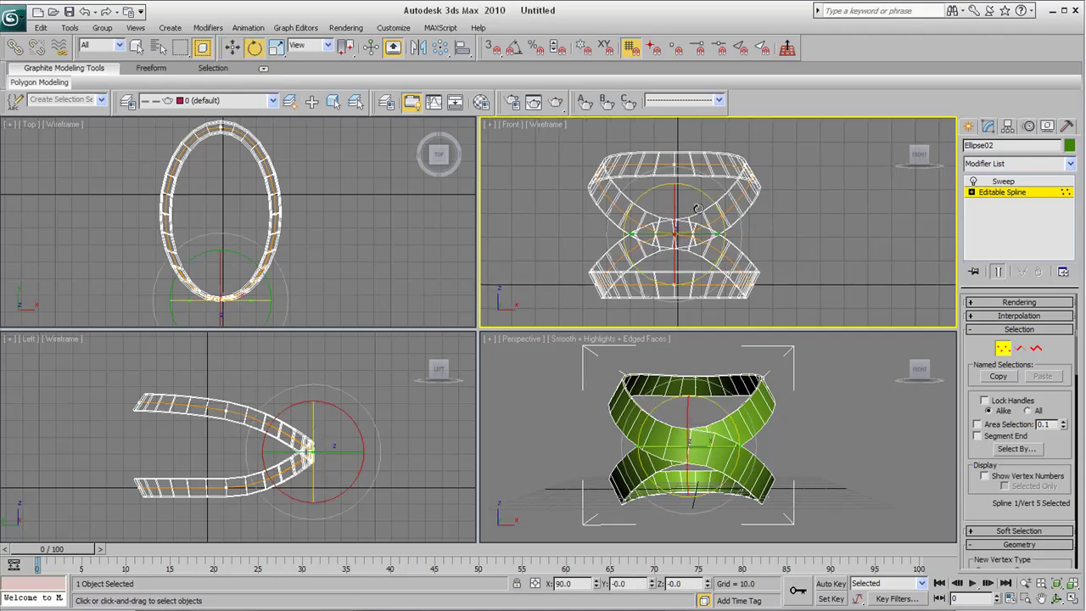
{"action": "left_click_drag", "start_coordinate": [707, 197], "coordinate": [709, 246]}
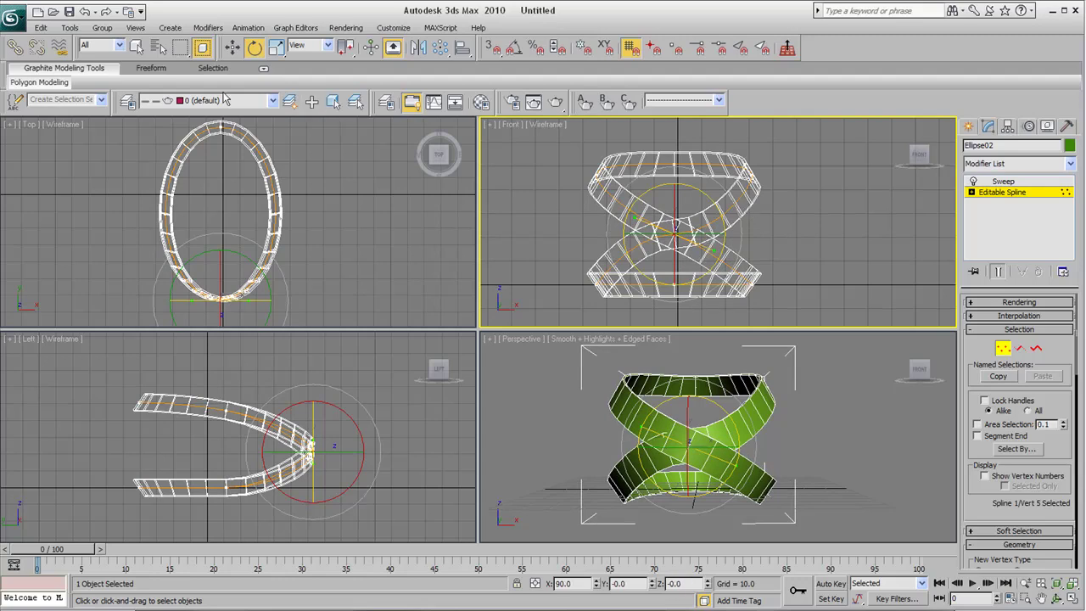
- Select the inner spline vertex at the crossing and rotate it 28.65 degrees counterclockwise in the front view, forming an X
{"action": "left_click", "coordinate": [231, 49]}
{"action": "scroll", "coordinate": [312, 431], "scroll_direction": "up", "scroll_amount": 5}
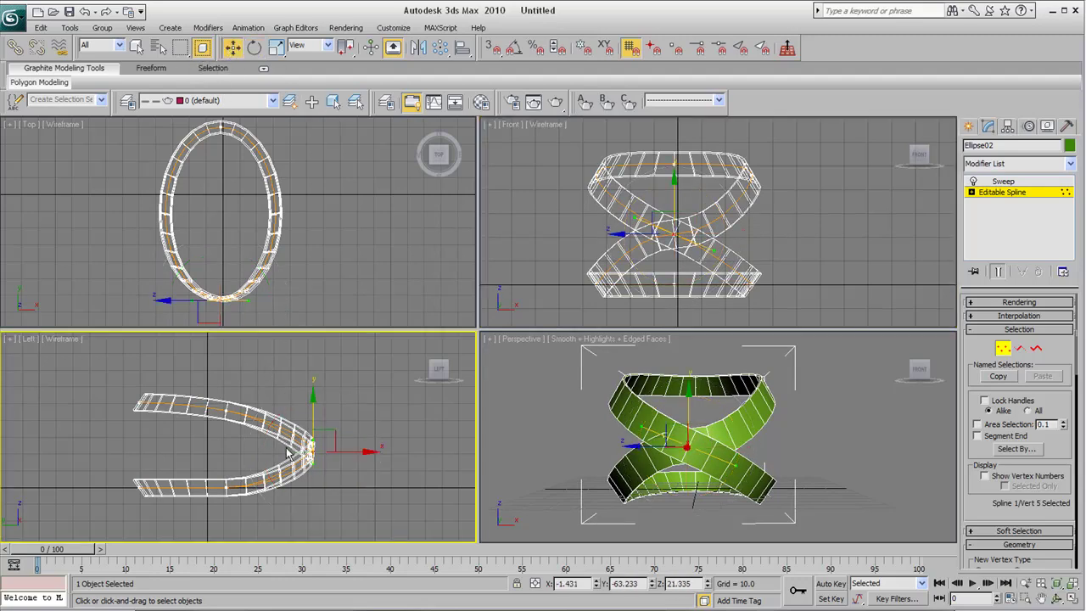
{"action": "scroll", "coordinate": [313, 431], "scroll_direction": "up", "scroll_amount": 8}
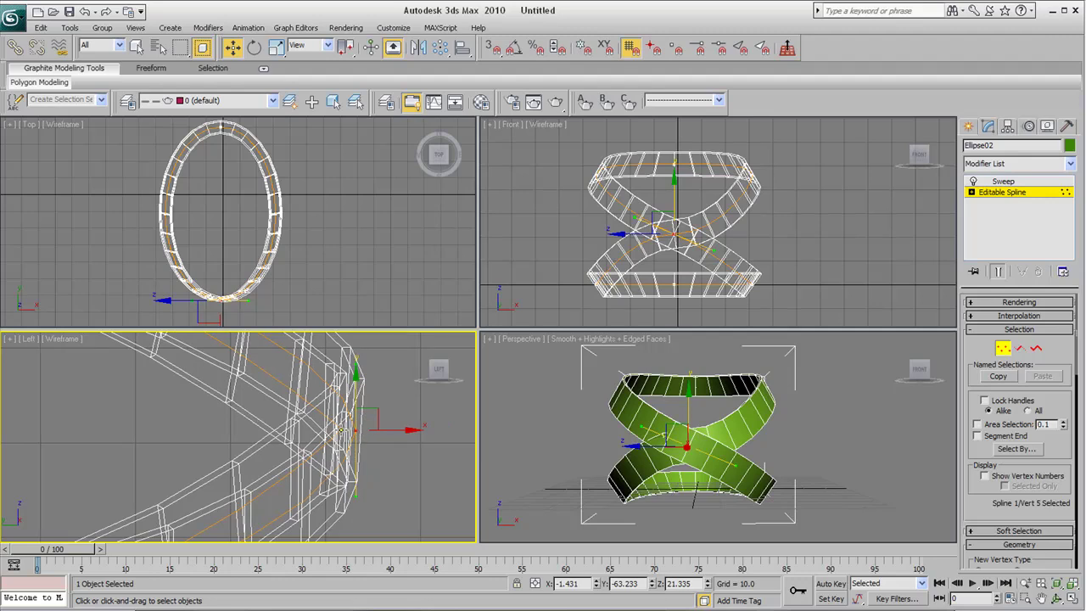
{"action": "left_click_drag", "start_coordinate": [340, 430], "coordinate": [349, 457]}
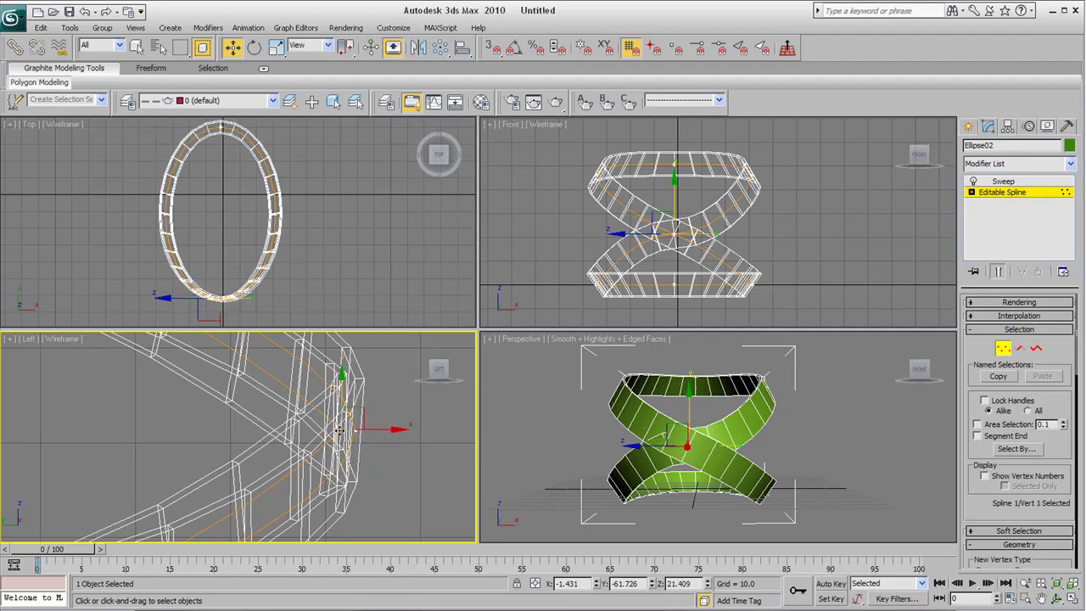
{"action": "right_click", "coordinate": [590, 221]}
{"action": "key", "text": "e"}
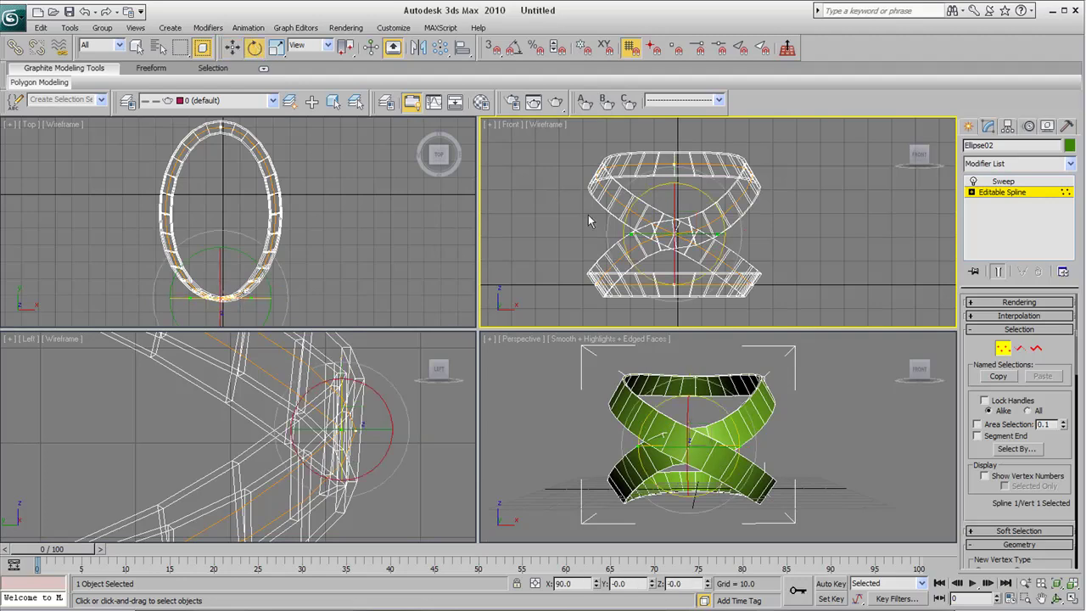
{"action": "left_click_drag", "start_coordinate": [715, 207], "coordinate": [703, 164]}
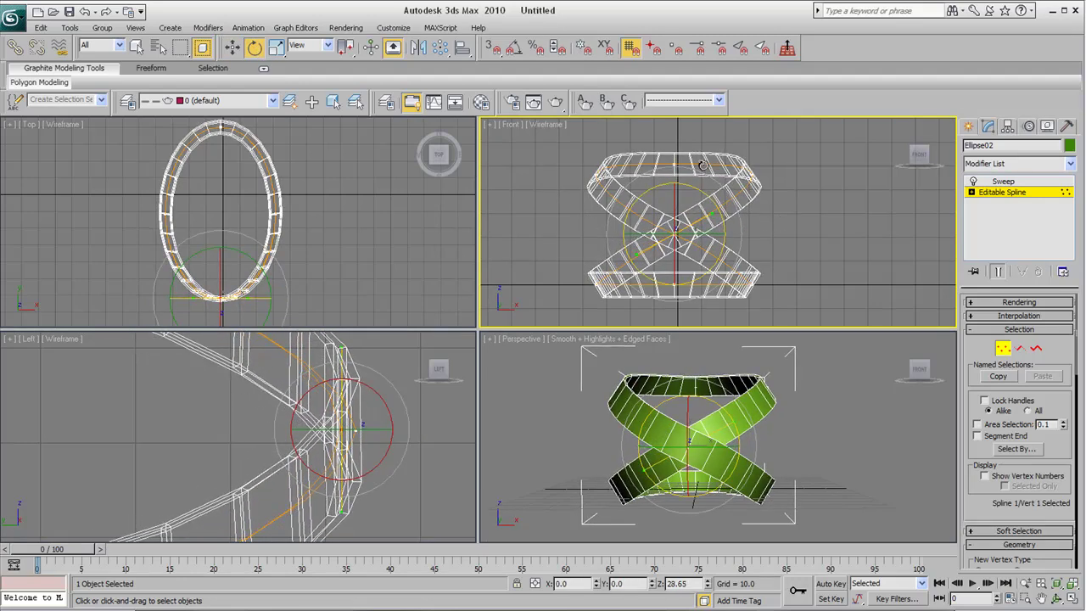
- Examine the crossed bands in the perspective view from several angles and distances
{"action": "right_click", "coordinate": [713, 414]}
{"action": "left_click", "coordinate": [1057, 600]}
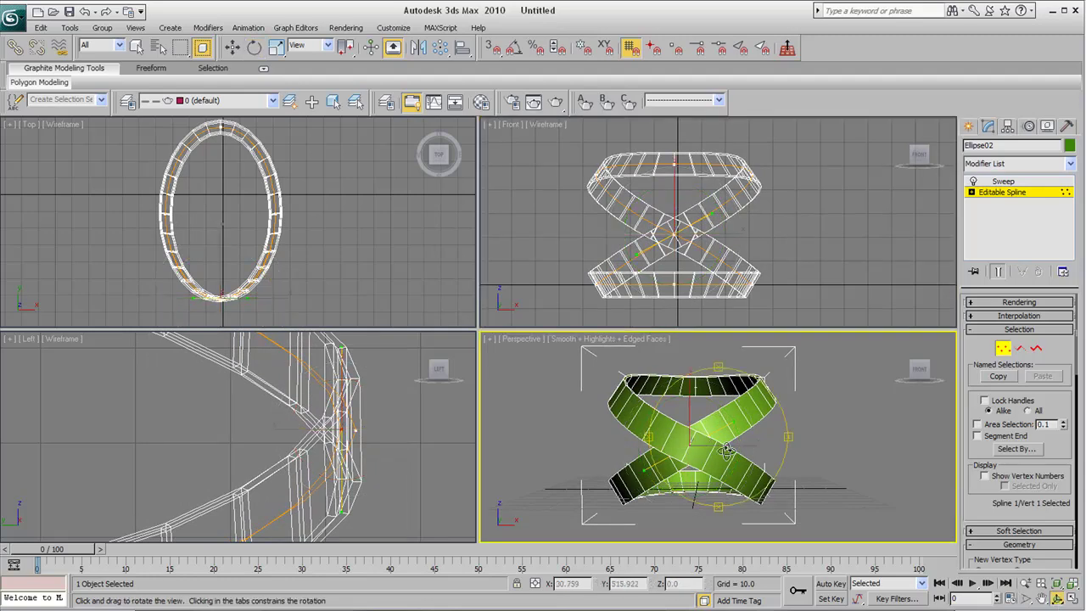
{"action": "left_click_drag", "start_coordinate": [727, 451], "coordinate": [752, 441]}
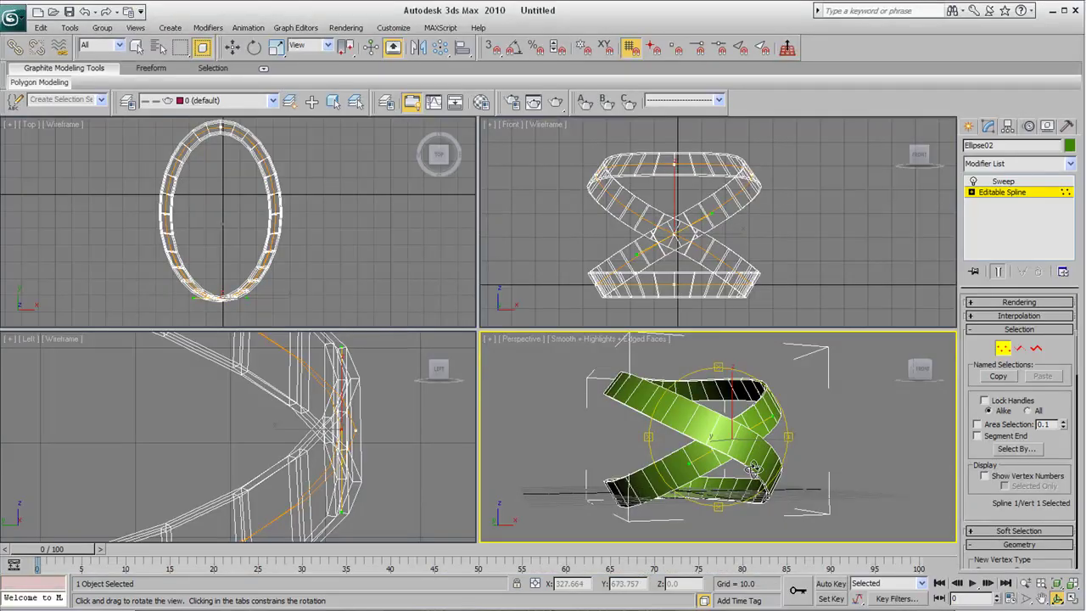
{"action": "left_click_drag", "start_coordinate": [720, 432], "coordinate": [759, 448]}
{"action": "scroll", "coordinate": [713, 432], "scroll_direction": "down", "scroll_amount": 5}
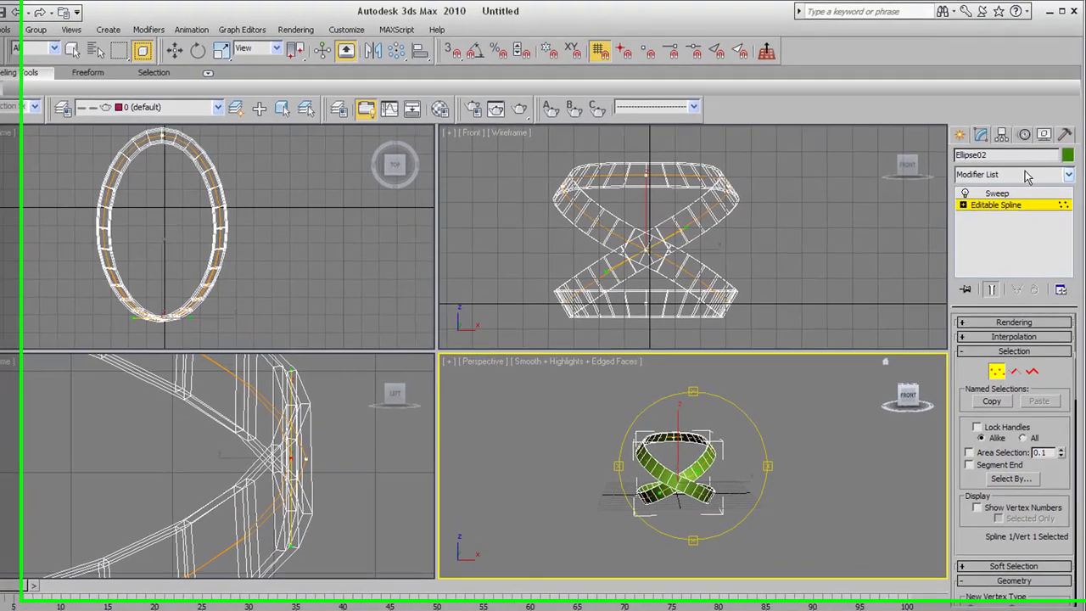
{"action": "scroll", "coordinate": [686, 467], "scroll_direction": "up", "scroll_amount": 4}
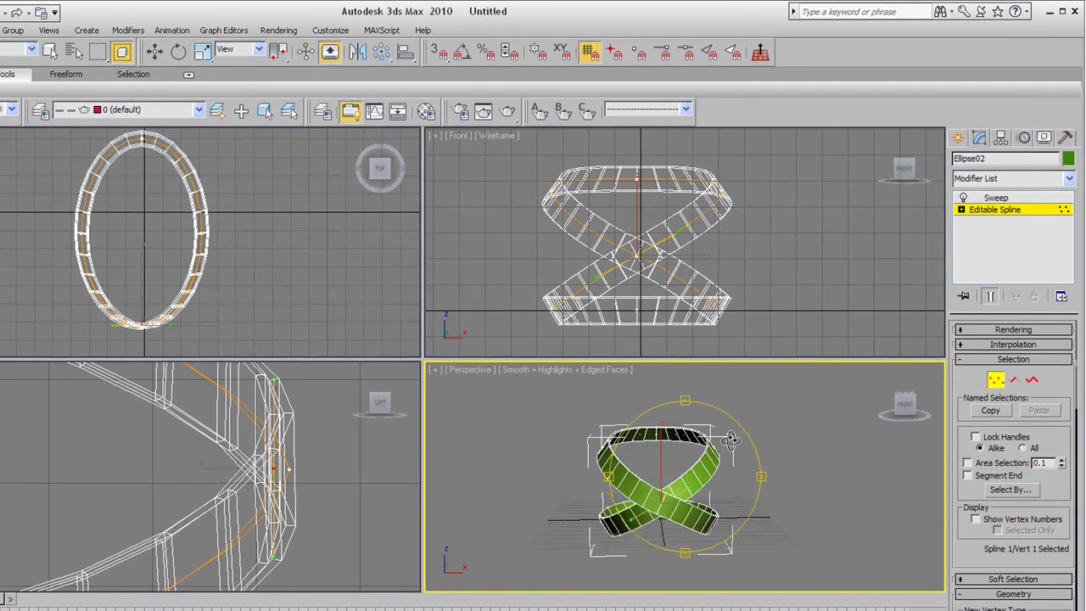
- Return to the Sweep level and bring its section and sweep parameters into view
{"action": "left_click", "coordinate": [997, 198]}
{"action": "scroll", "coordinate": [1055, 491], "scroll_direction": "down", "scroll_amount": 3}
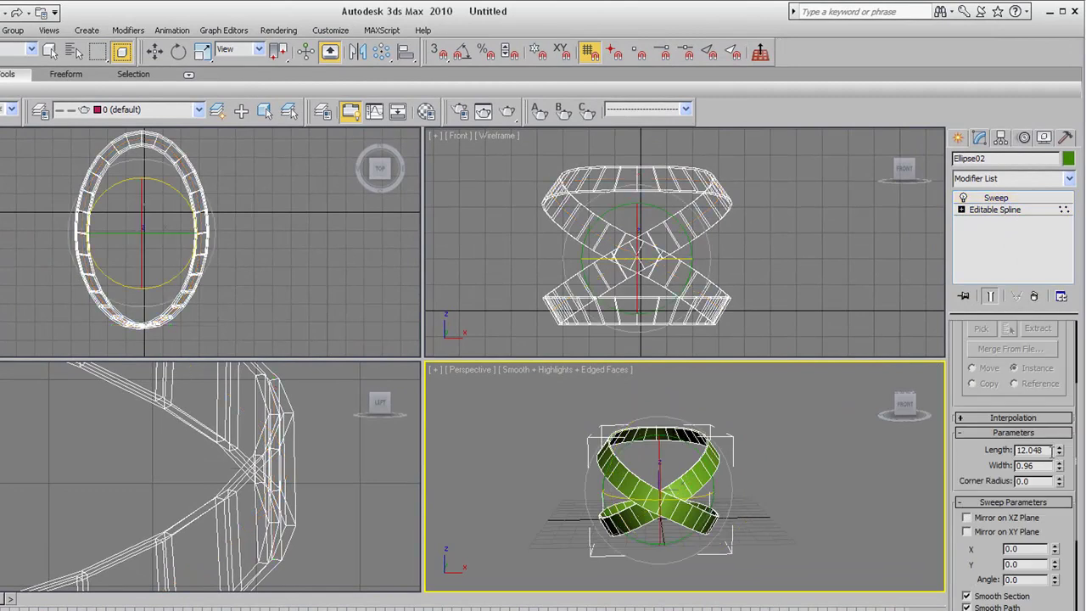
{"action": "key", "text": "e"}
{"action": "scroll", "coordinate": [1061, 540], "scroll_direction": "down", "scroll_amount": 3}
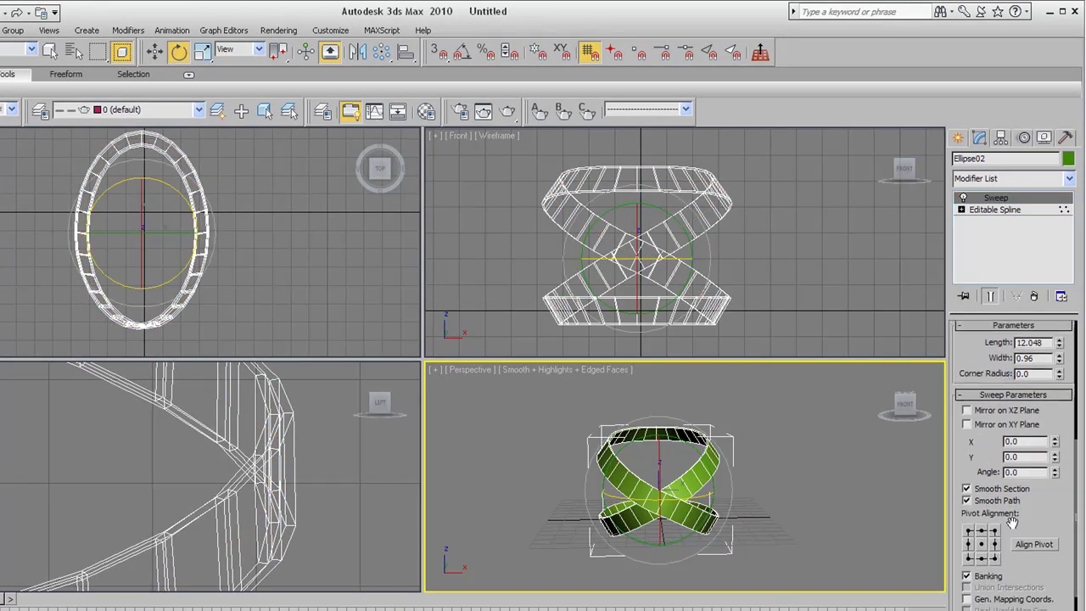
{"action": "mouse_move", "coordinate": [666, 474]}
{"action": "left_mouse_down"}
{"action": "mouse_move", "coordinate": [682, 481]}
{"action": "mouse_move", "coordinate": [681, 459]}
{"action": "left_mouse_up"}
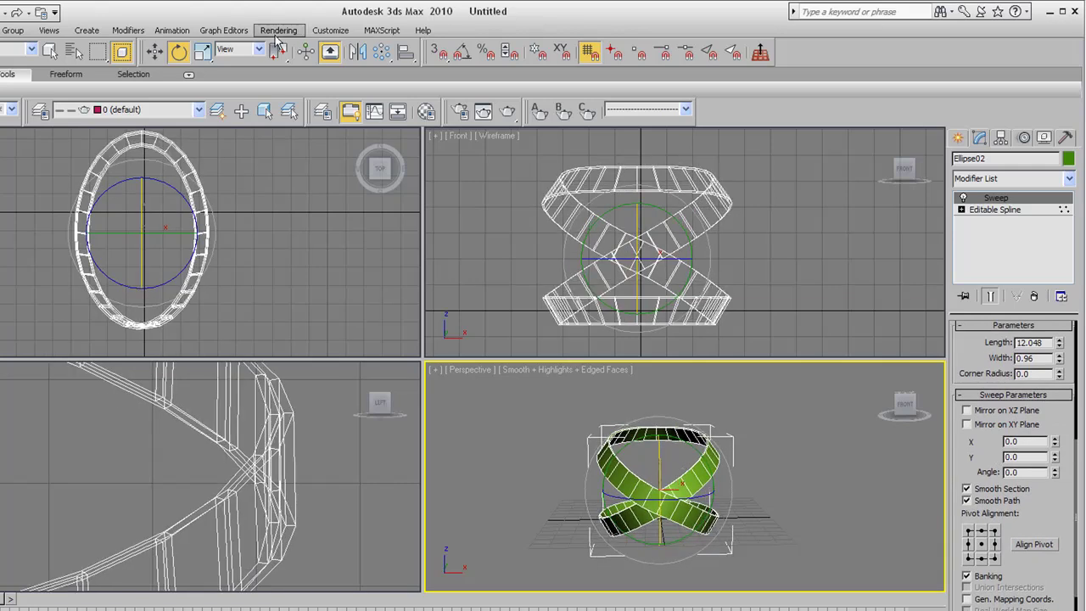
{"action": "left_click", "coordinate": [155, 52]}
{"action": "key", "text": "ctrl+r"}
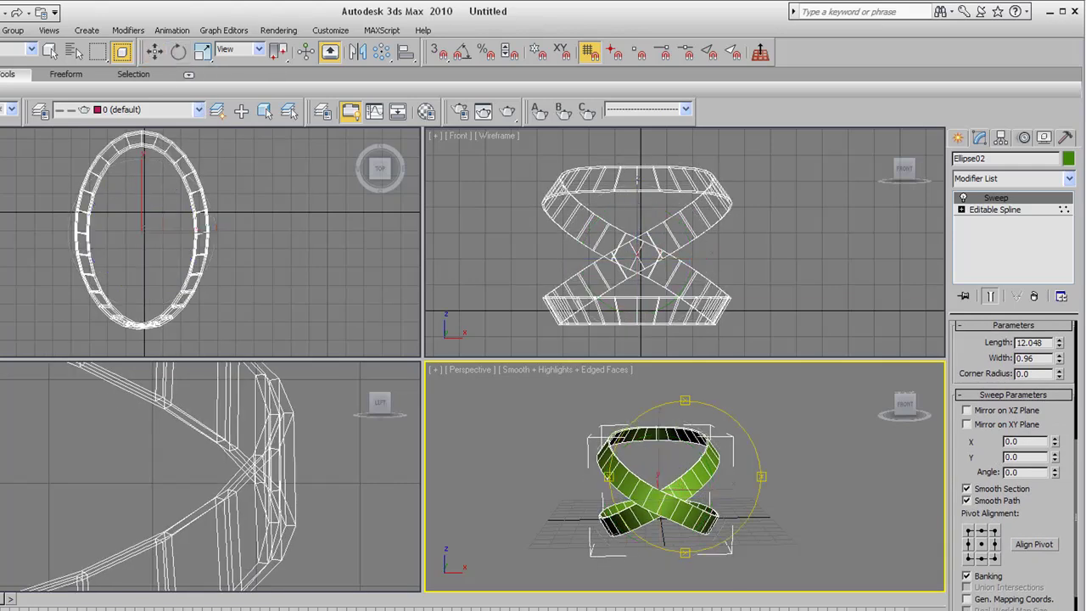
- Set the sweep's X offset to -1.12, try a Y offset of -1.81 and undo the Y change
{"action": "left_click_drag", "start_coordinate": [744, 484], "coordinate": [758, 484]}
{"action": "scroll", "coordinate": [667, 494], "scroll_direction": "up", "scroll_amount": 3}
{"action": "middle_click_drag", "start_coordinate": [664, 497], "coordinate": [659, 453]}
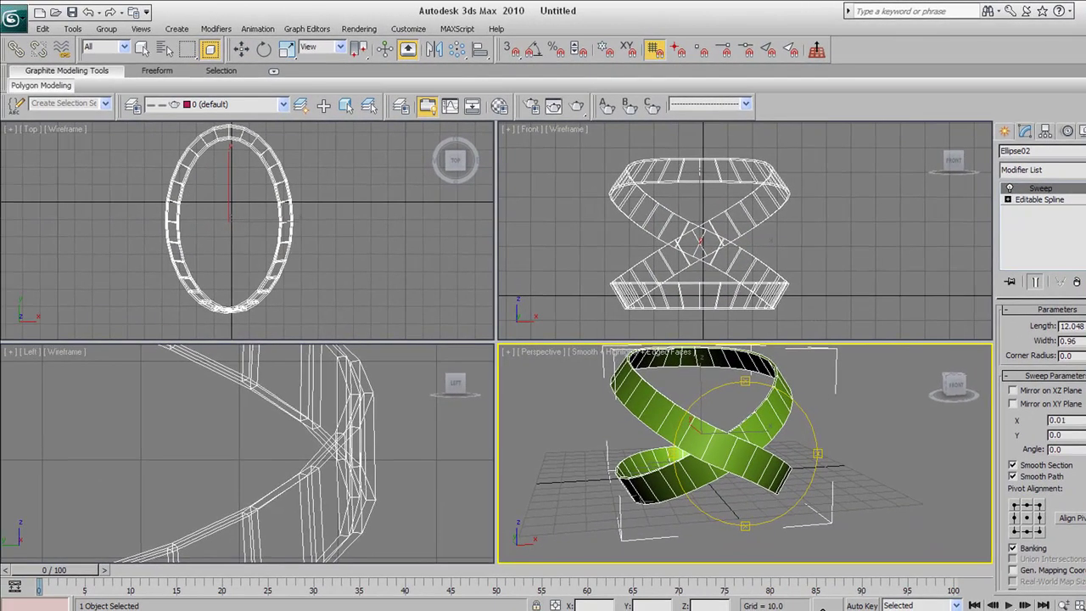
{"action": "left_click_drag", "start_coordinate": [1084, 420], "coordinate": [1085, 530]}
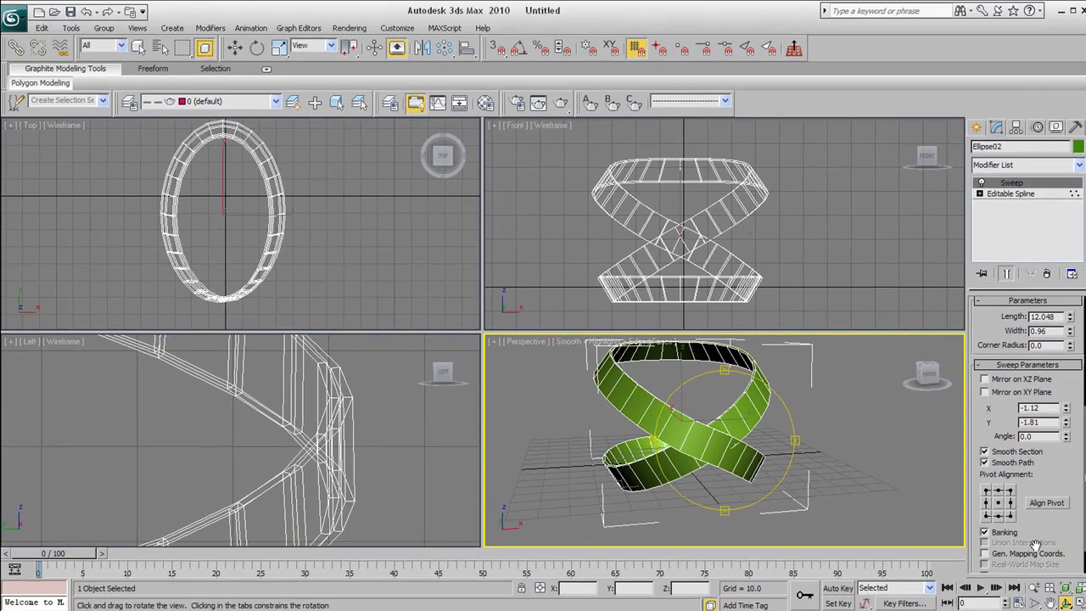
{"action": "key", "text": "ctrl+z"}
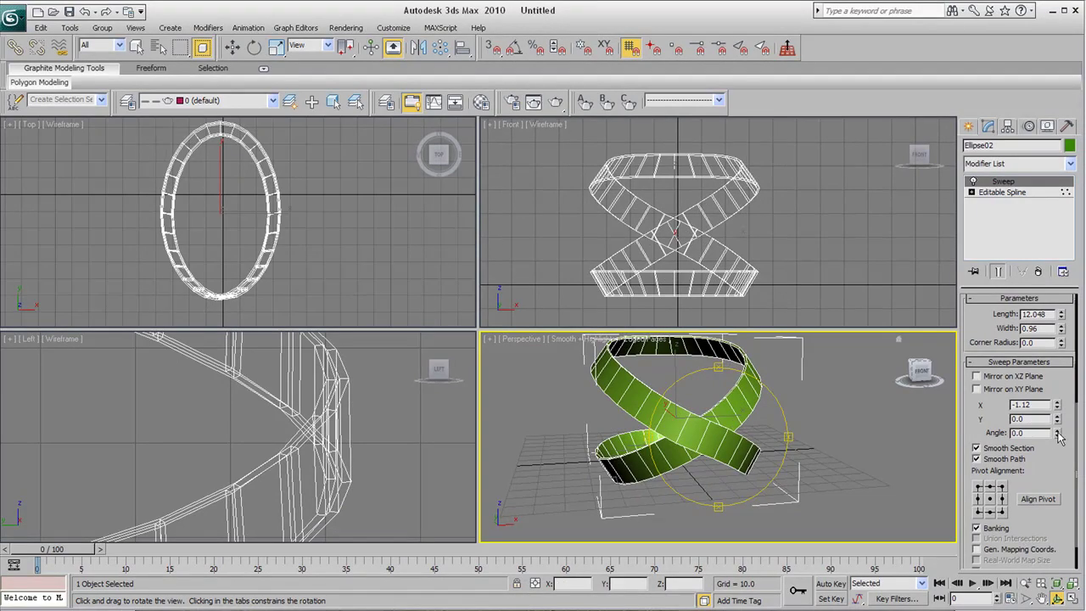
- Set the sweep section's angle to -68 and inspect the band's crossing closely from above
{"action": "left_click_drag", "start_coordinate": [1058, 434], "coordinate": [1085, 238]}
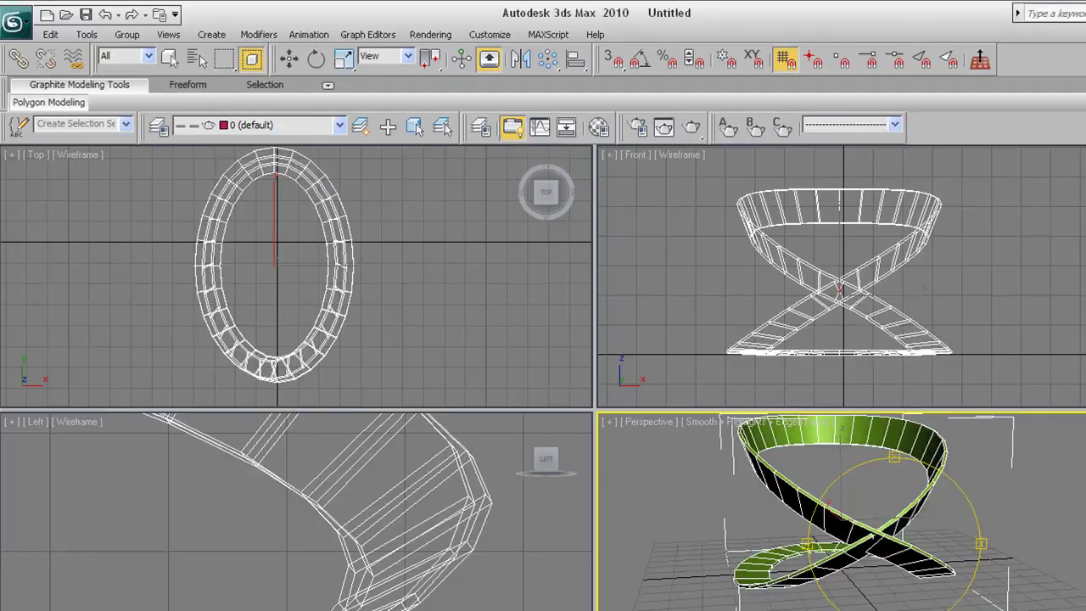
{"action": "left_click_drag", "start_coordinate": [1053, 431], "coordinate": [1052, 373]}
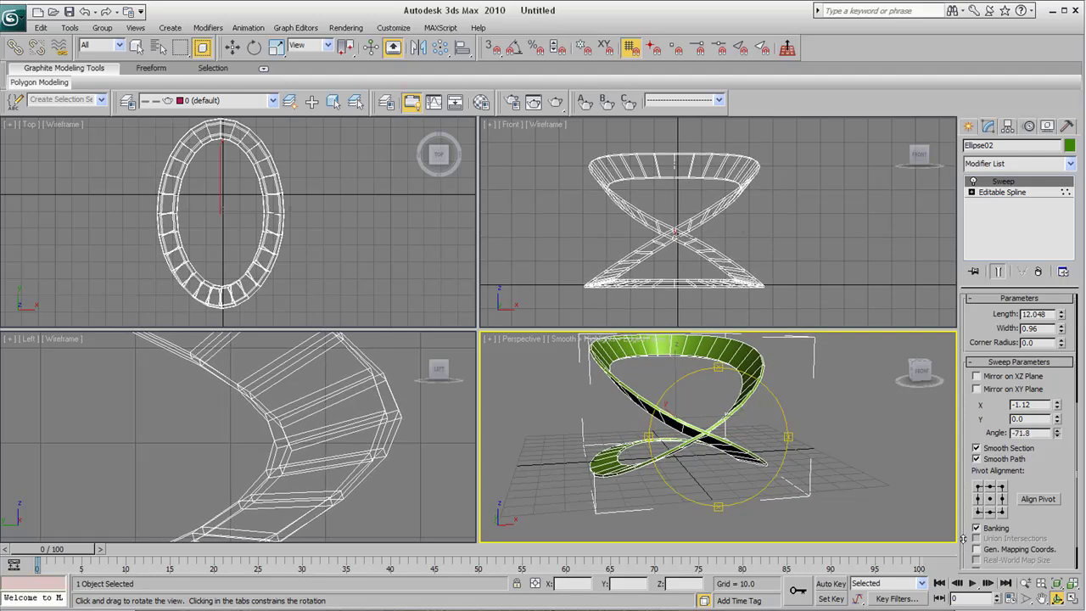
{"action": "middle_click_drag", "start_coordinate": [704, 407], "coordinate": [701, 440]}
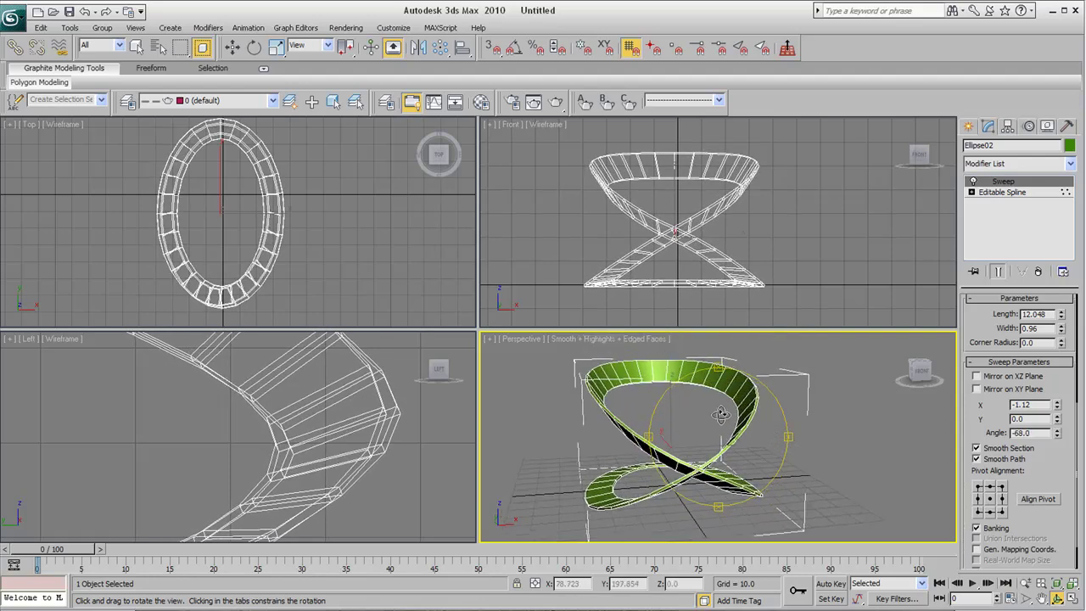
{"action": "left_click_drag", "start_coordinate": [695, 434], "coordinate": [678, 471]}
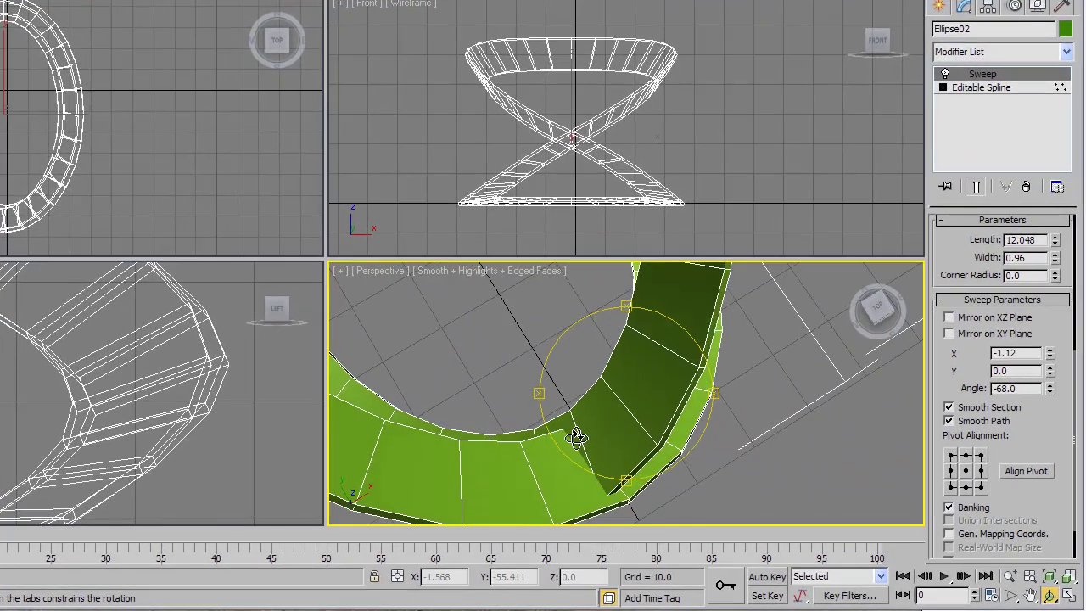
{"action": "left_click_drag", "start_coordinate": [576, 436], "coordinate": [481, 283]}
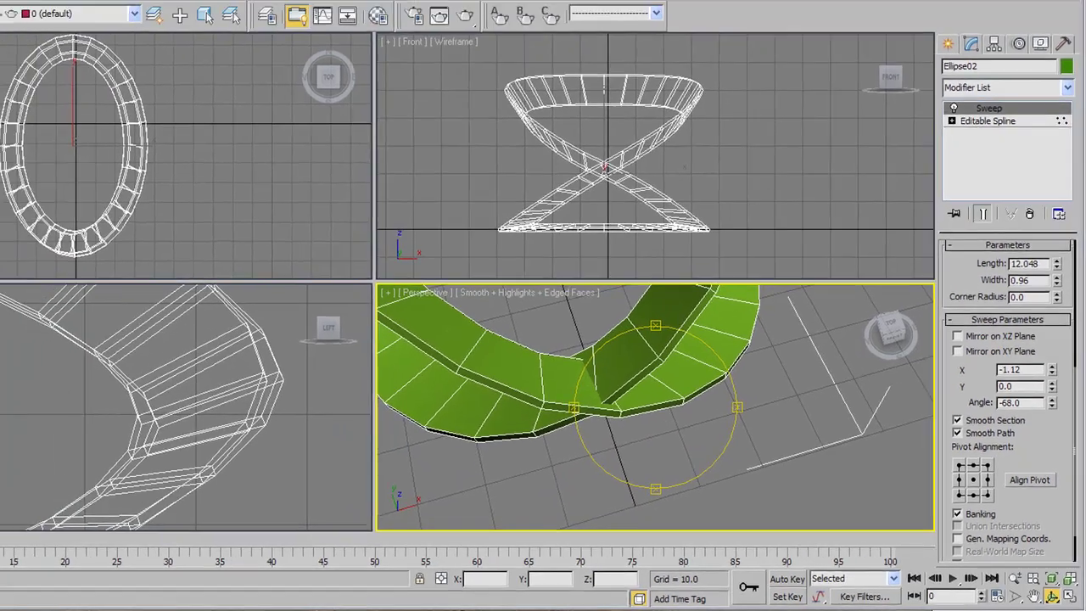
- At the Editable Spline's vertex level, move the inner crossing vertex outward in the top view to Y -63.063
{"action": "key", "text": "w"}
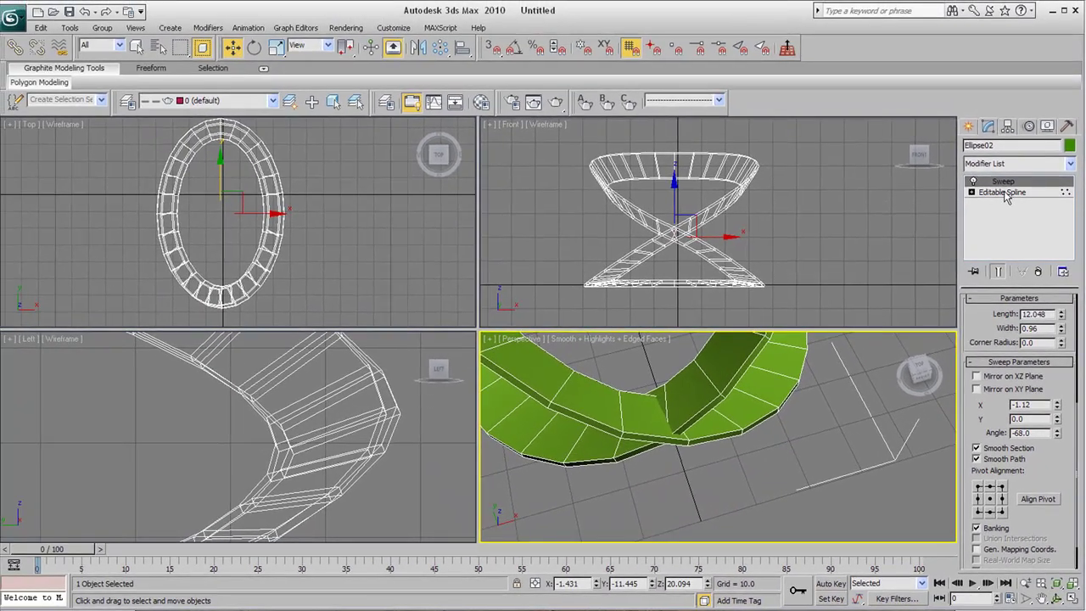
{"action": "left_click", "coordinate": [1003, 192]}
{"action": "key", "text": "1"}
{"action": "scroll", "coordinate": [274, 201], "scroll_direction": "up", "scroll_amount": 5}
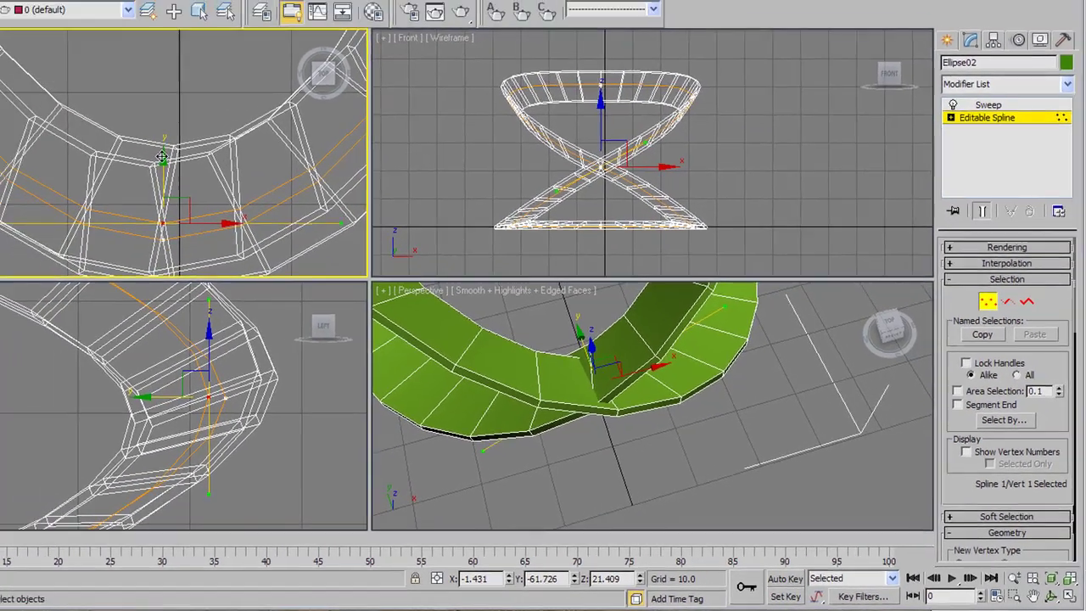
{"action": "left_click_drag", "start_coordinate": [106, 129], "coordinate": [100, 146]}
{"action": "left_click_drag", "start_coordinate": [297, 240], "coordinate": [297, 239]}
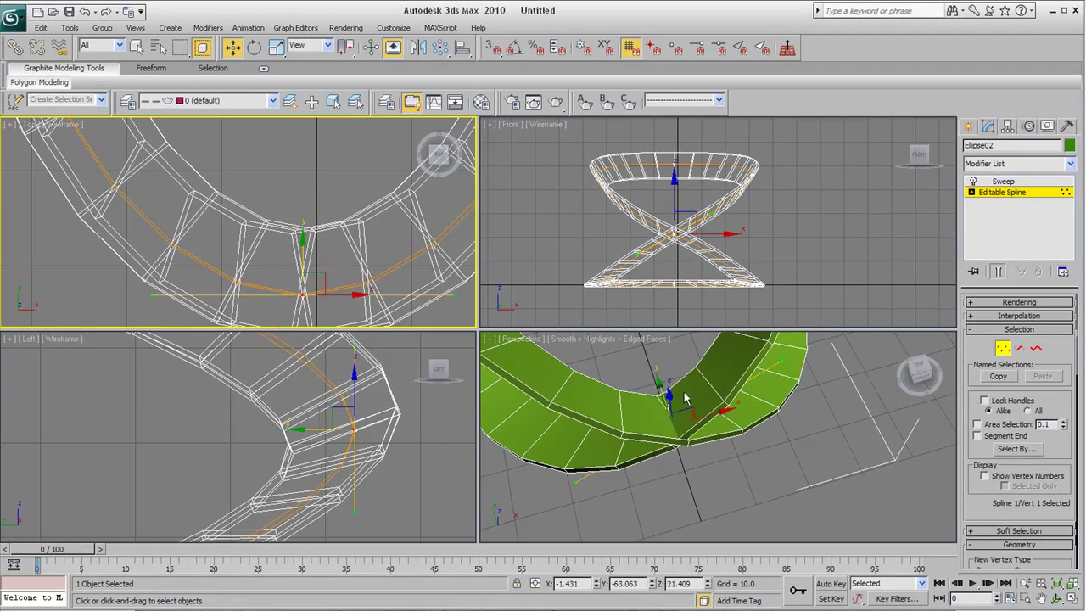
- Examine the swept base frame from several sides in the perspective view, checking the crossing and the band's overall curvature
{"action": "scroll", "coordinate": [671, 422], "scroll_direction": "up", "scroll_amount": 5}
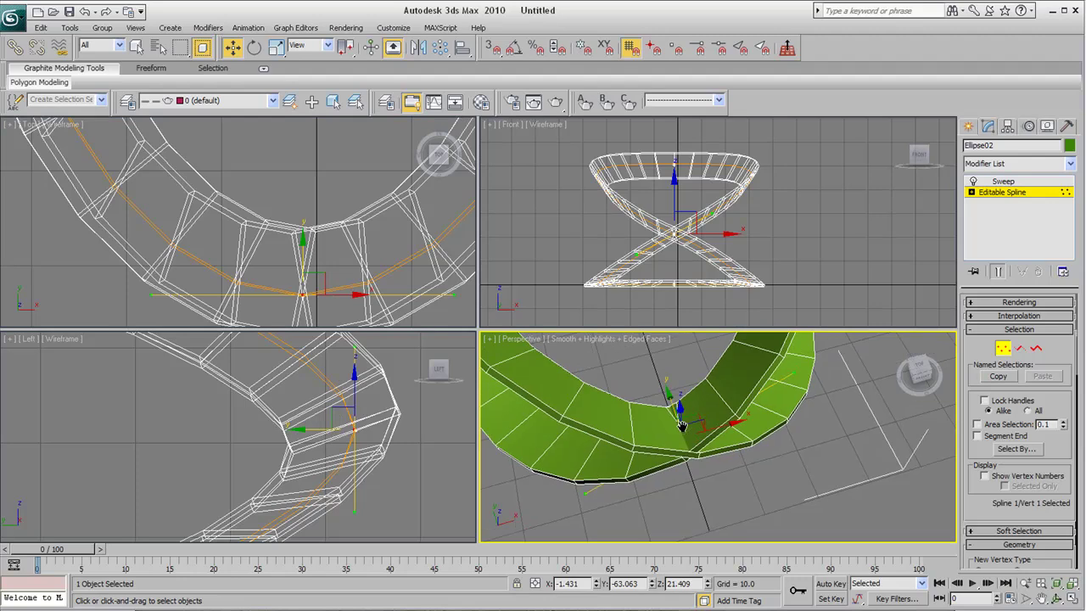
{"action": "left_click", "coordinate": [1057, 599]}
{"action": "left_click_drag", "start_coordinate": [746, 437], "coordinate": [834, 435]}
{"action": "scroll", "coordinate": [784, 444], "scroll_direction": "down", "scroll_amount": 5}
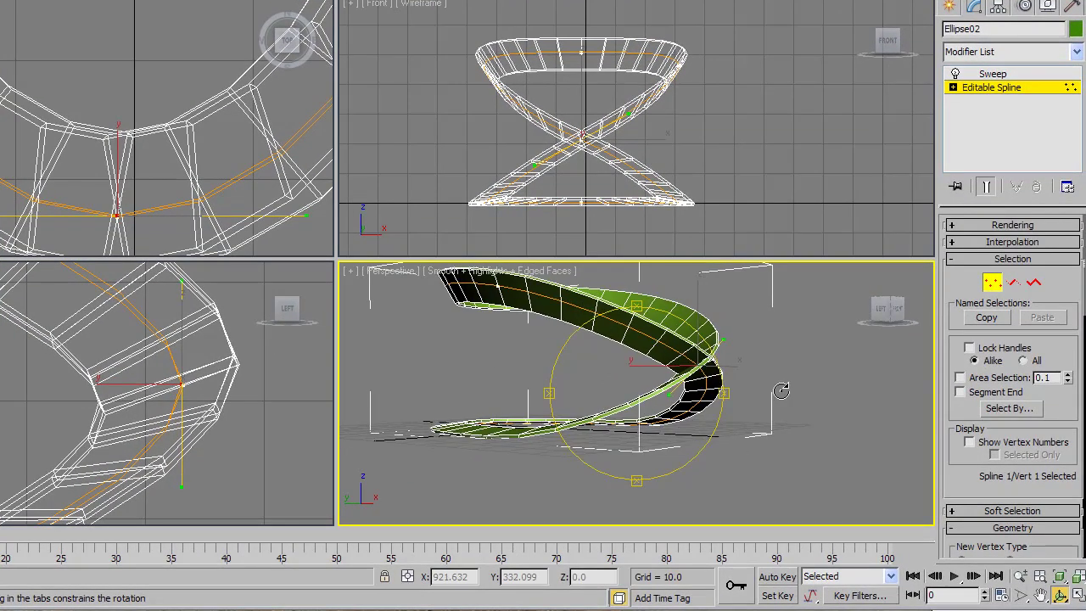
{"action": "left_click_drag", "start_coordinate": [624, 366], "coordinate": [640, 411]}
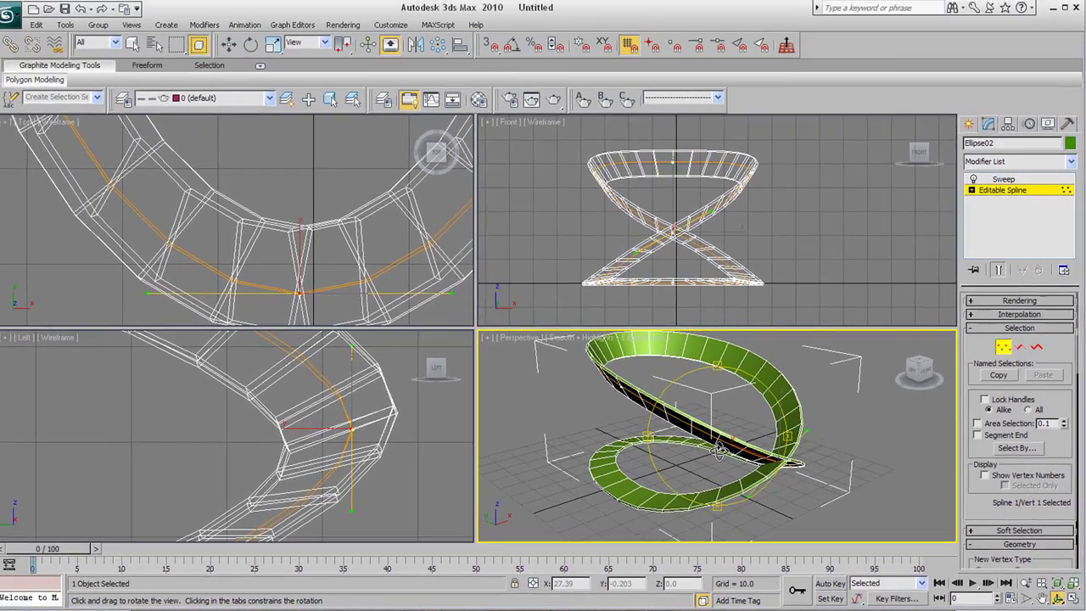
{"action": "left_click_drag", "start_coordinate": [720, 450], "coordinate": [654, 459]}
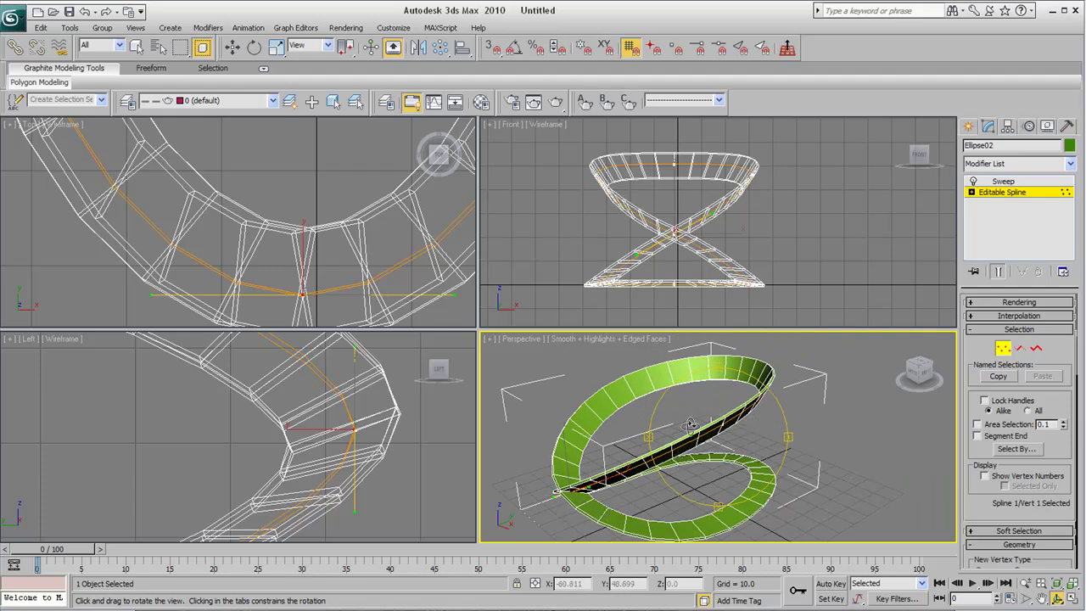
{"action": "left_click_drag", "start_coordinate": [691, 425], "coordinate": [693, 433]}
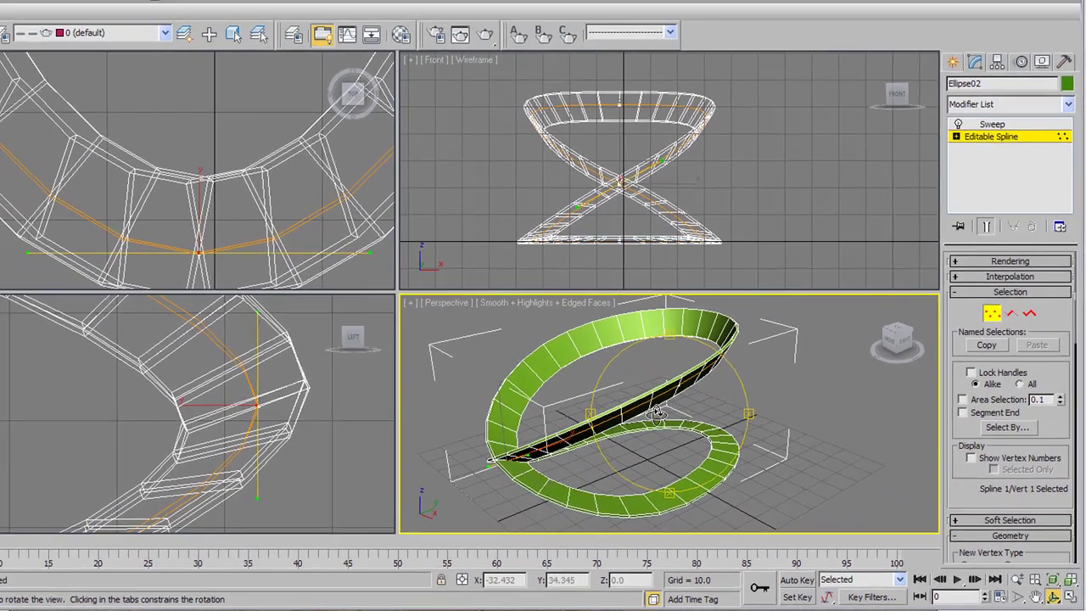
{"action": "left_click_drag", "start_coordinate": [602, 413], "coordinate": [822, 353]}
{"action": "left_click_drag", "start_coordinate": [855, 384], "coordinate": [530, 459]}
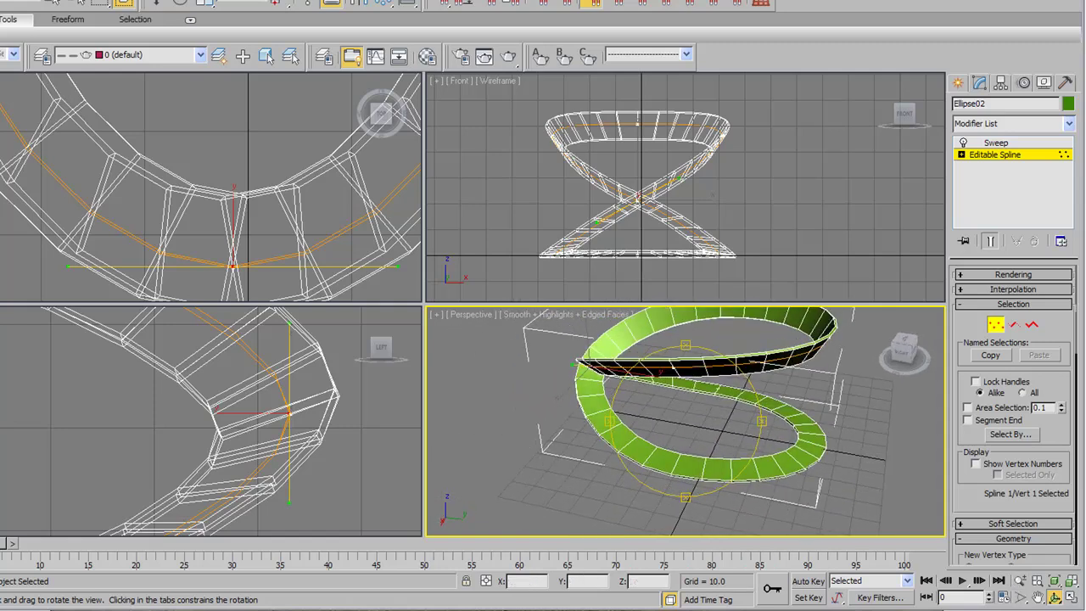